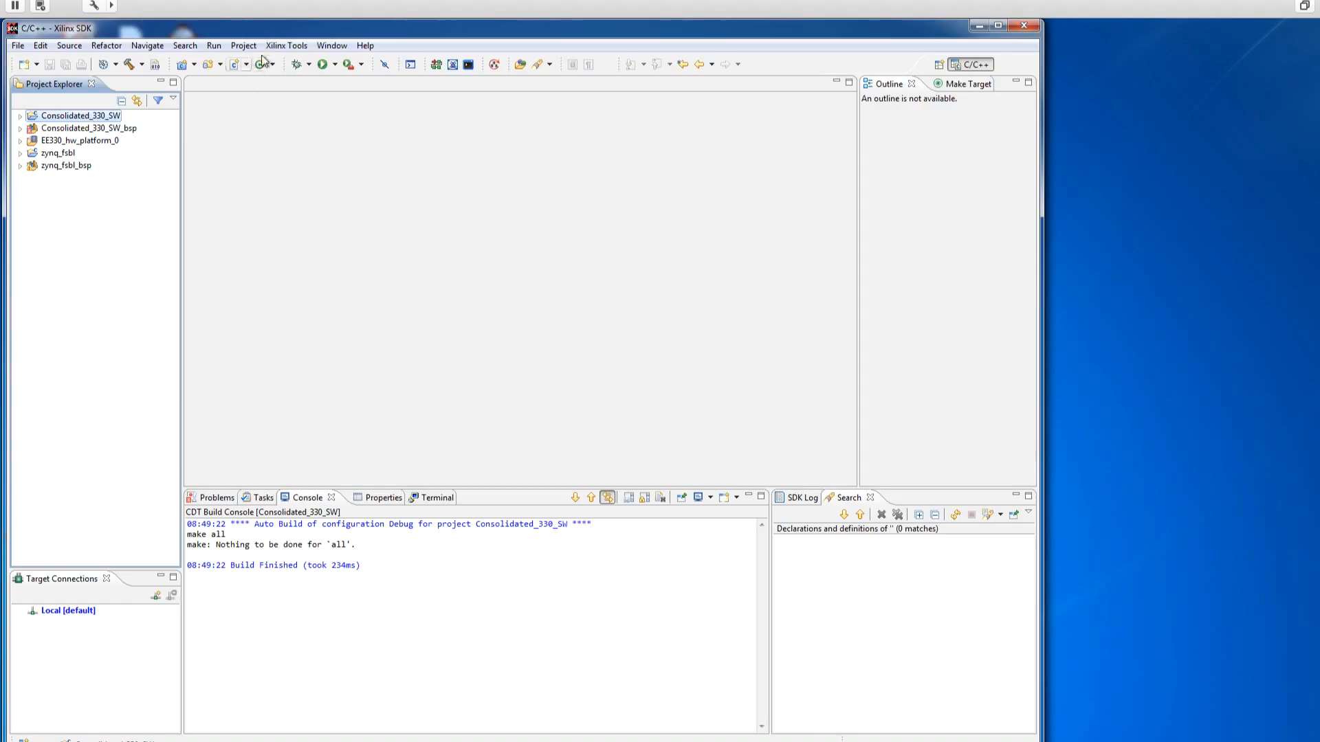
Step: Open the Create Zynq Boot Image tool, choose to create a new BIF file, and widen the dialog to show the full paths
{"action": "left_click", "coordinate": [285, 45]}
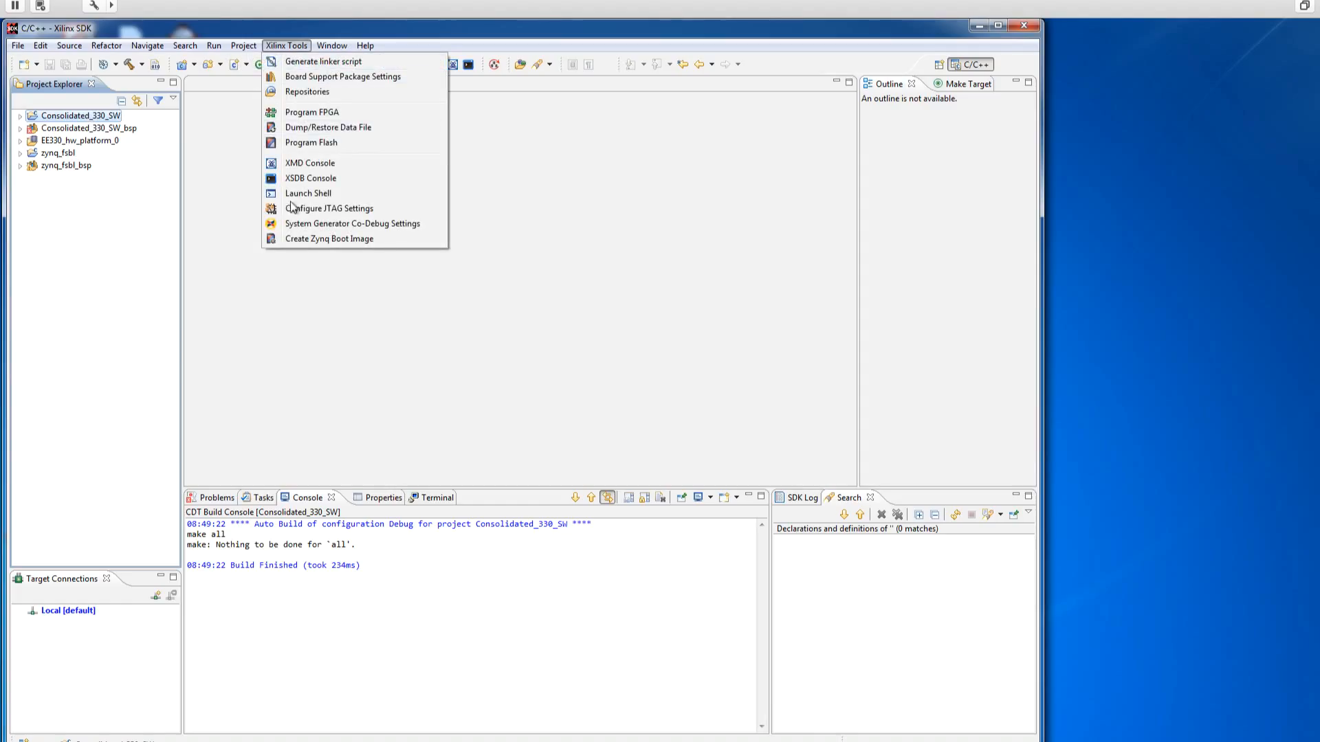
{"action": "left_click", "coordinate": [295, 238]}
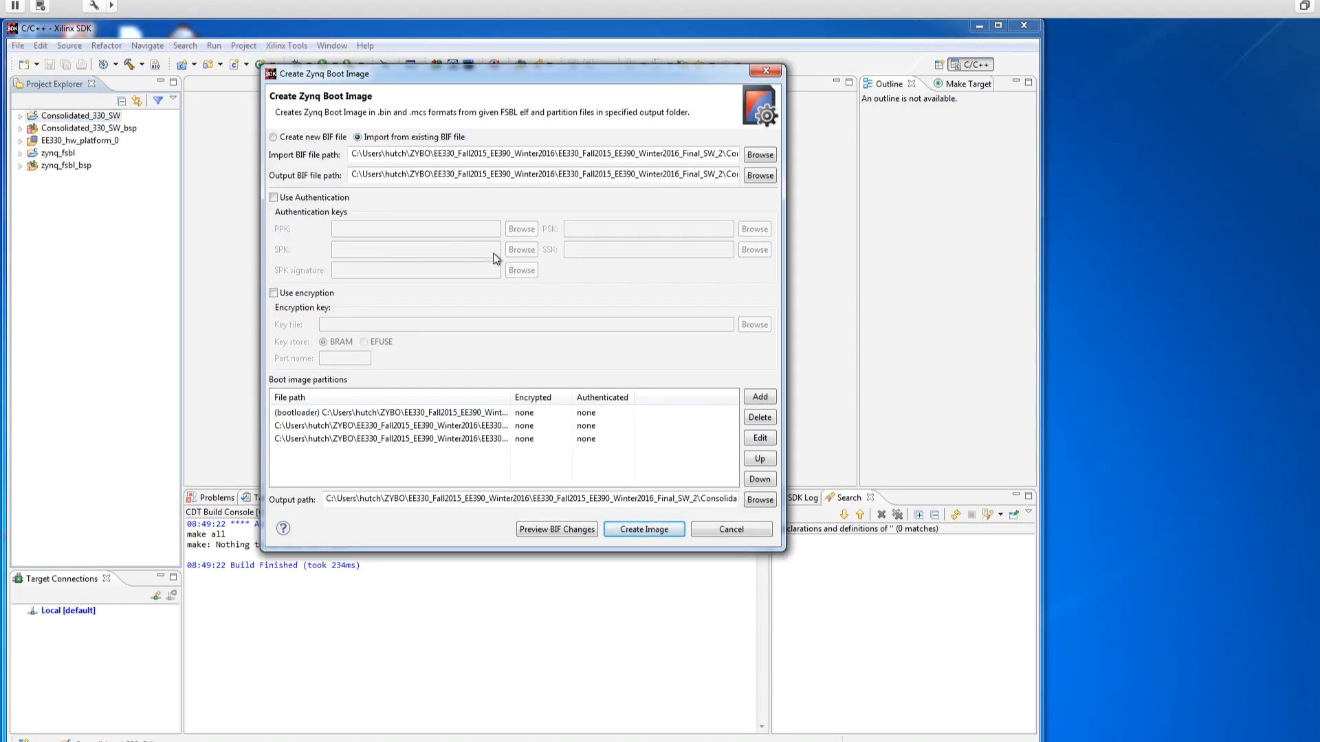
{"action": "left_click_drag", "start_coordinate": [658, 76], "coordinate": [517, 92]}
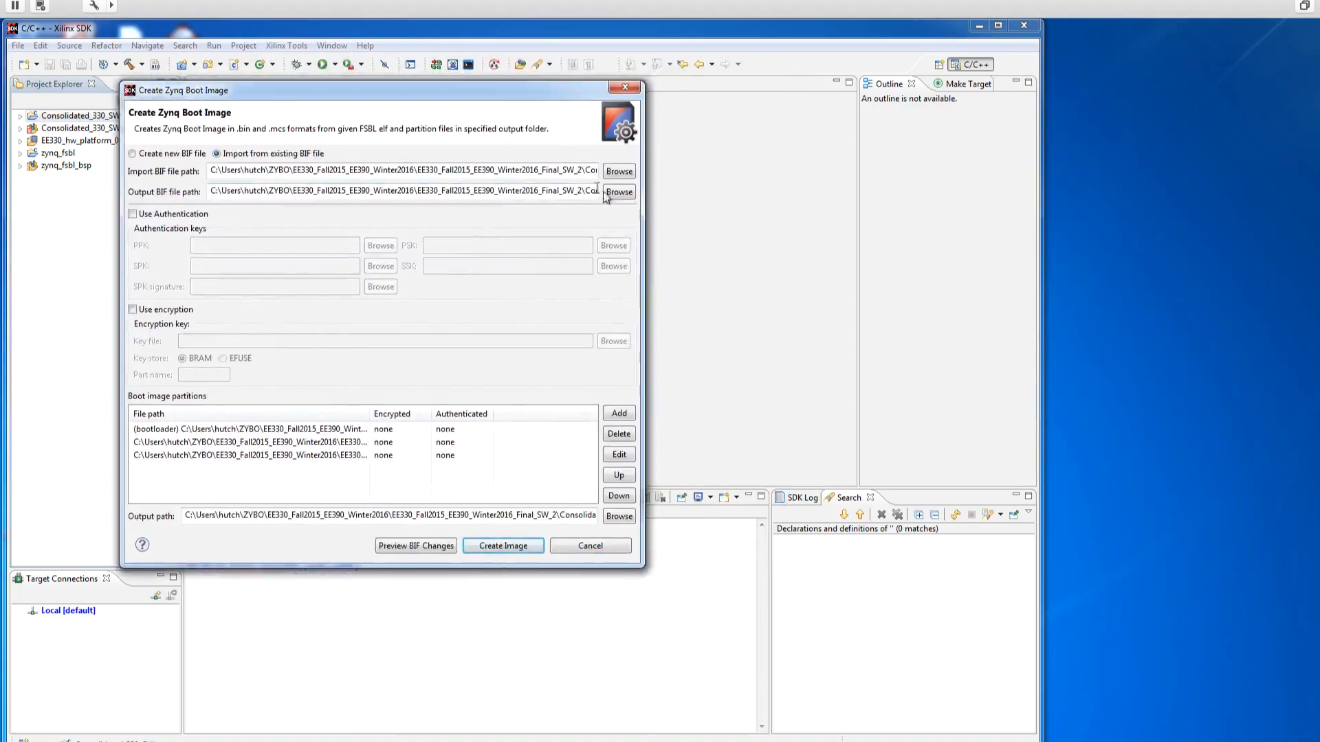
{"action": "left_click_drag", "start_coordinate": [643, 195], "coordinate": [976, 195]}
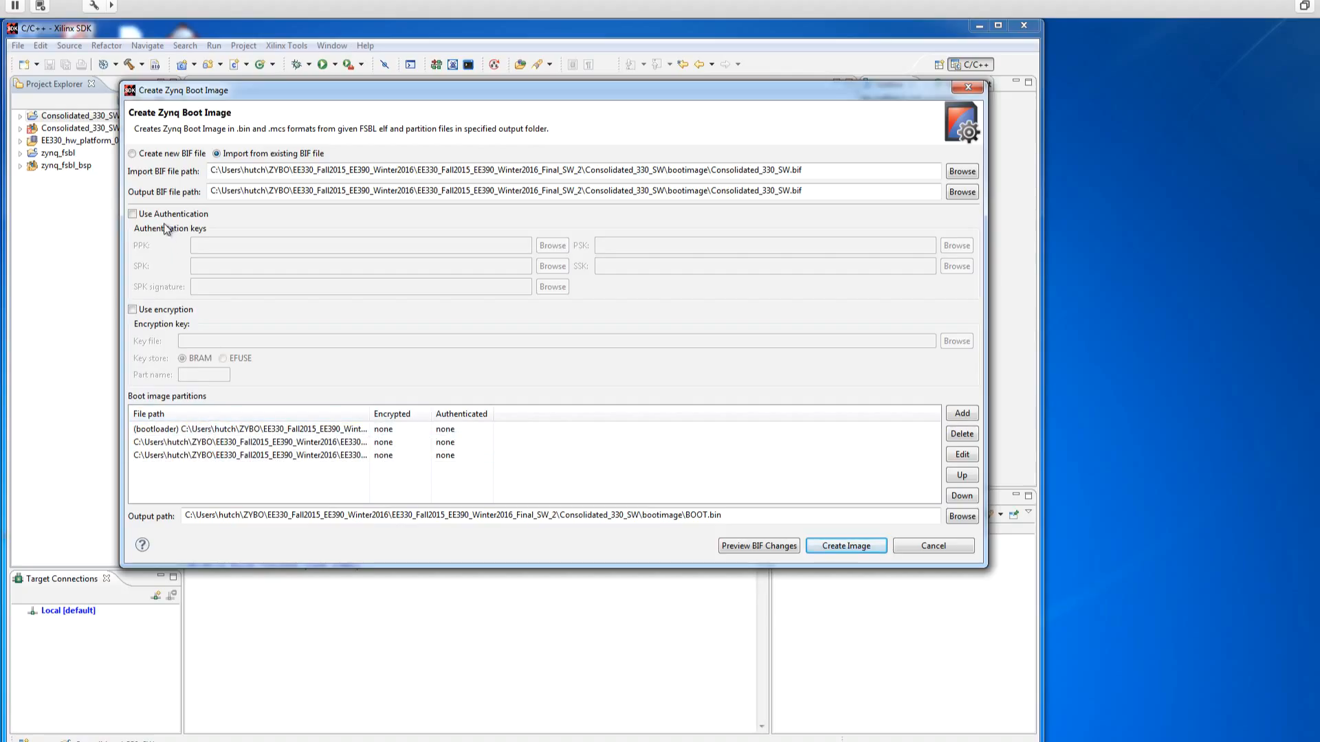
{"action": "left_click", "coordinate": [132, 155]}
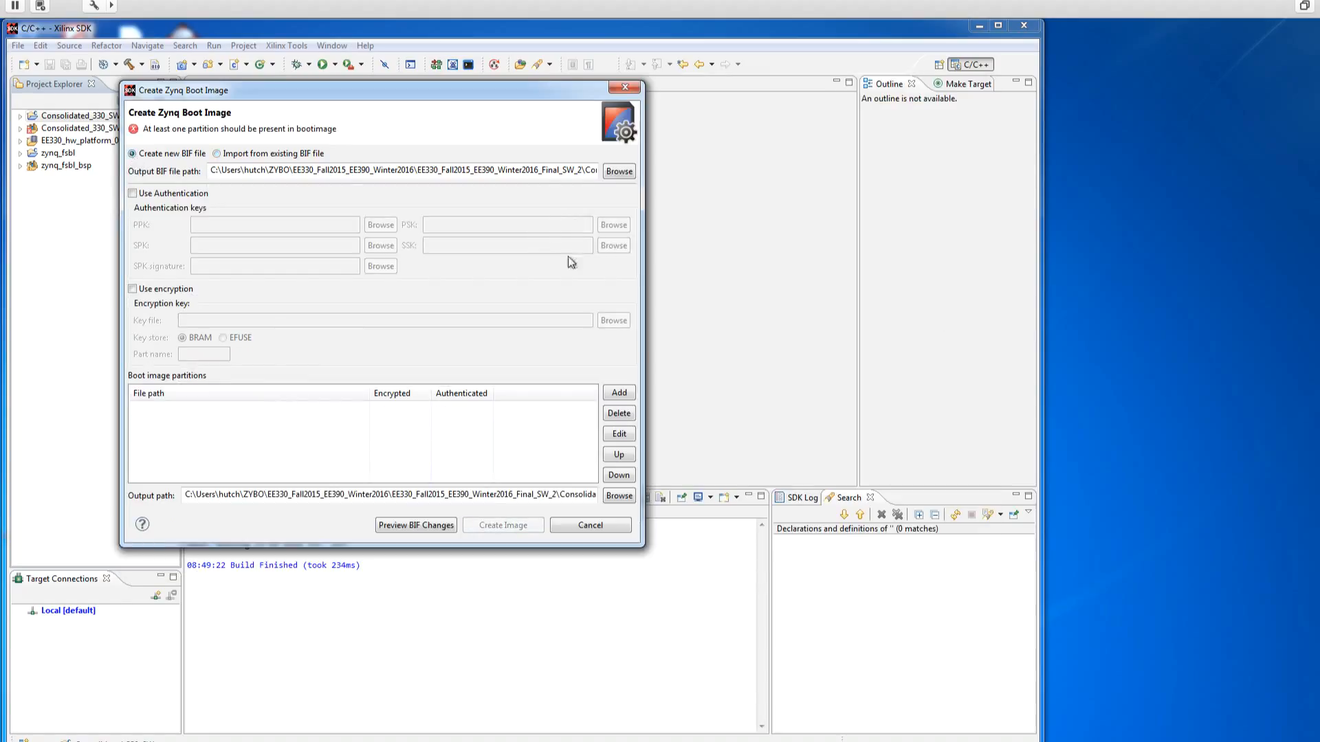
{"action": "left_click_drag", "start_coordinate": [644, 265], "coordinate": [1037, 265]}
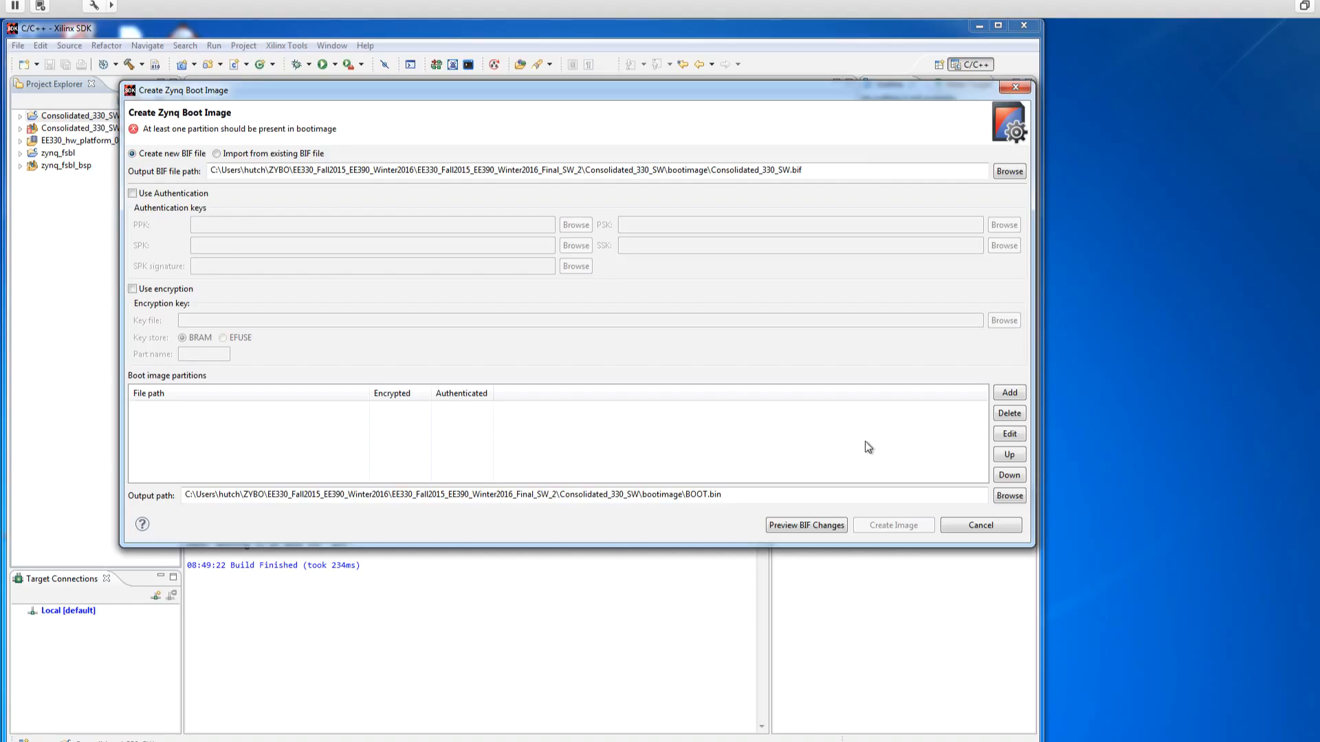
Step: Add zynq_fsbl.elf from the zynq_fsbl project's Debug folder as the bootloader partition, with its full path shown in the partition list
{"action": "left_click", "coordinate": [1009, 393]}
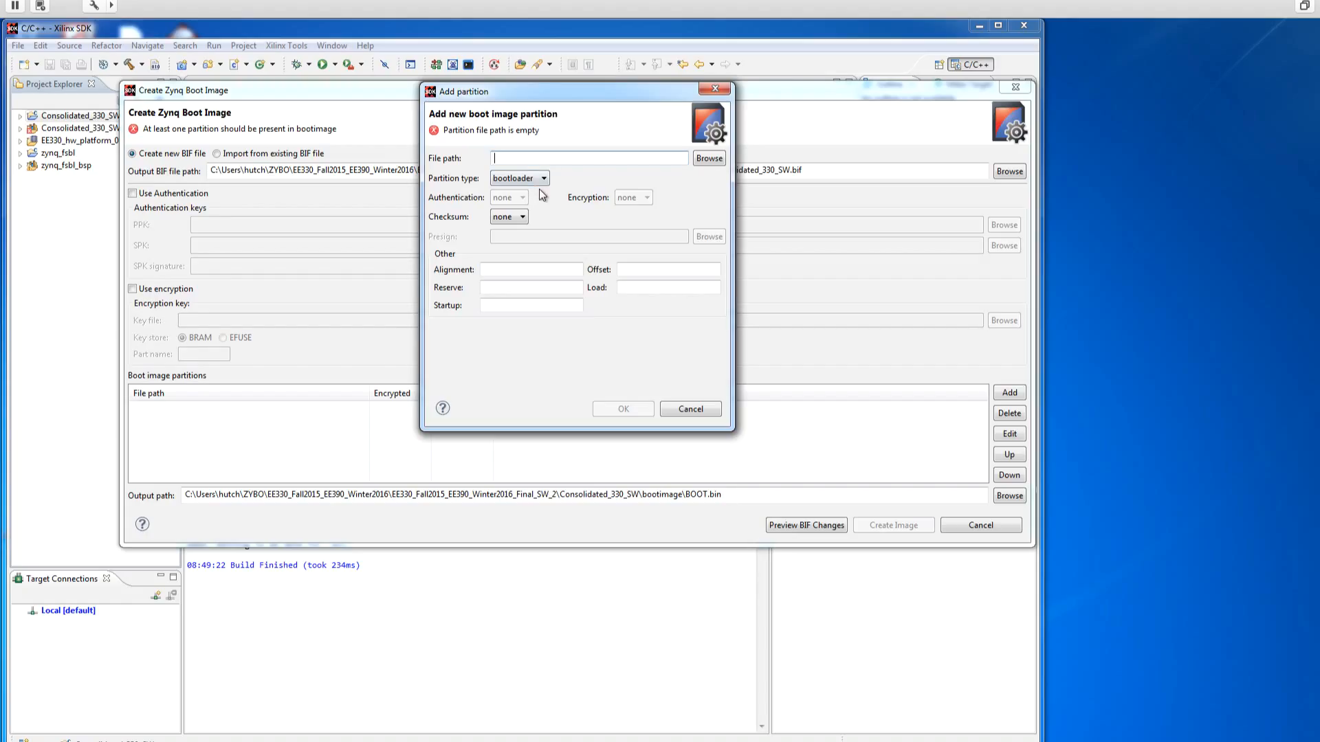
{"action": "left_click", "coordinate": [707, 161]}
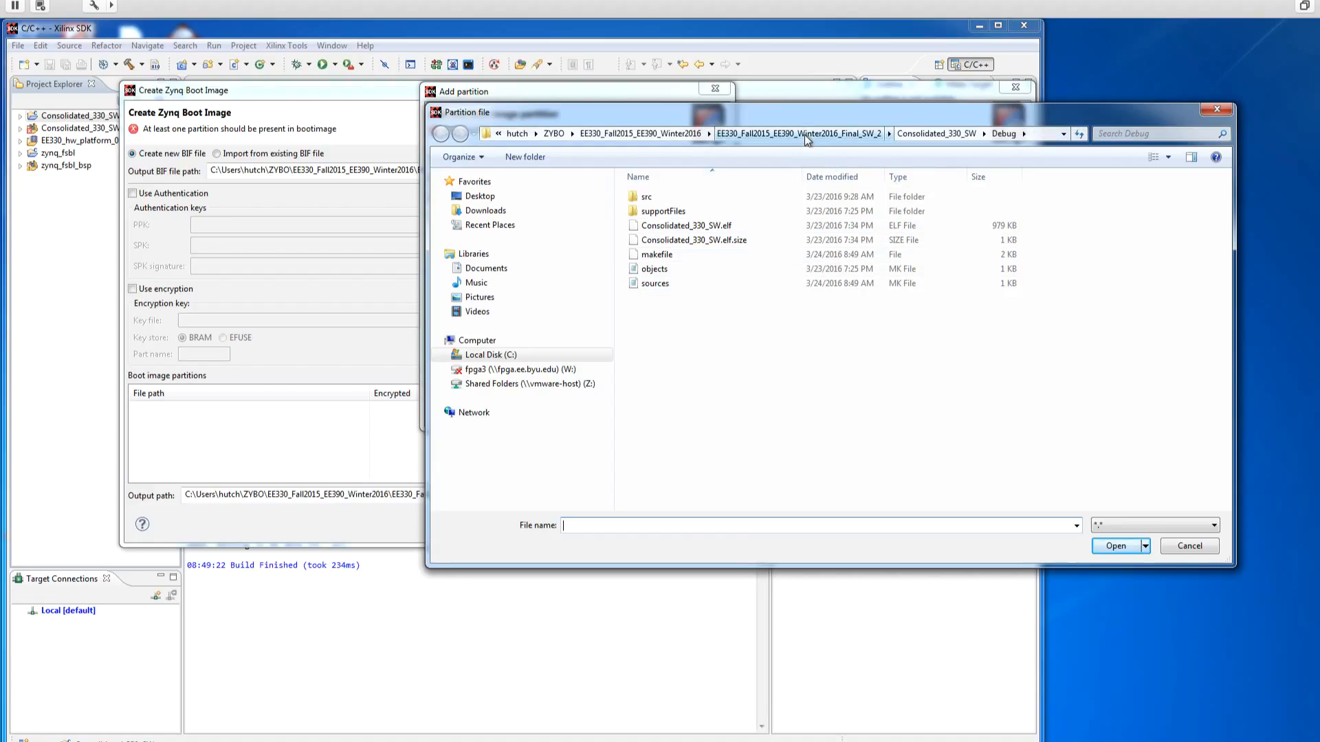
{"action": "left_click", "coordinate": [928, 134]}
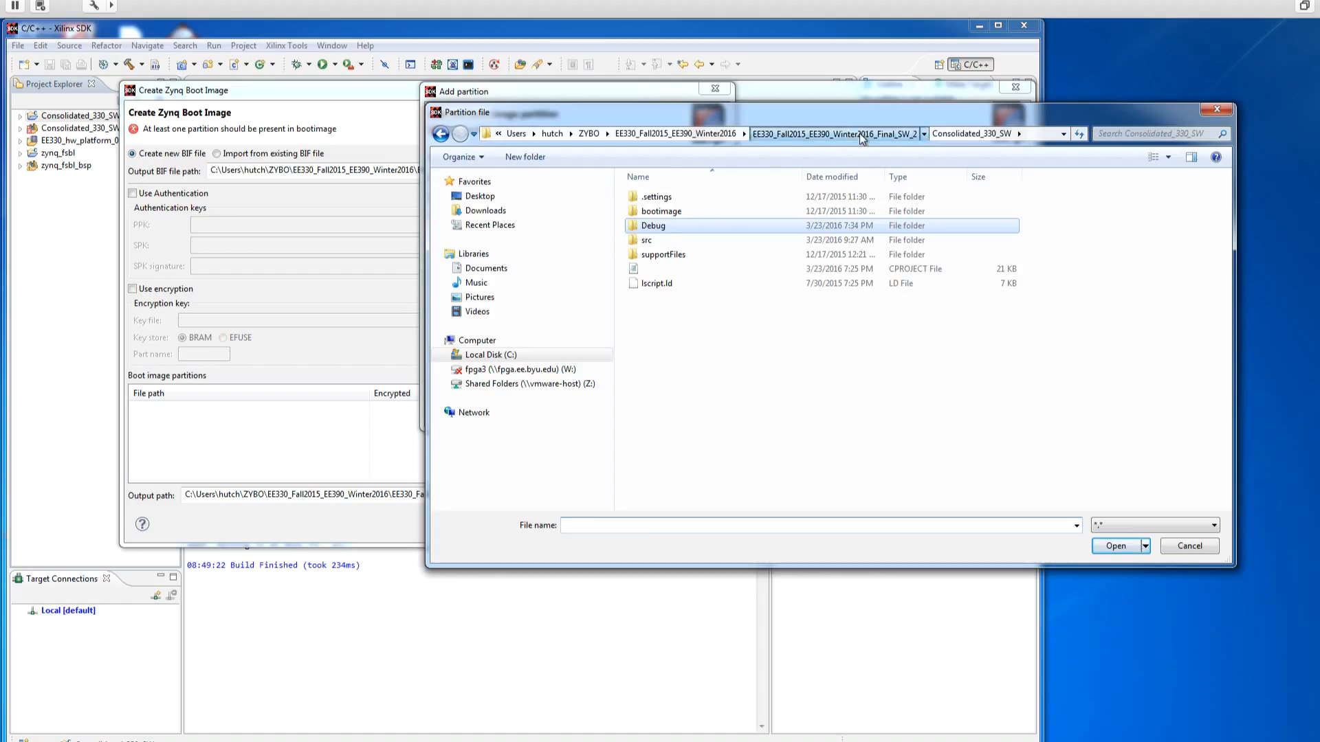
{"action": "left_click", "coordinate": [887, 134]}
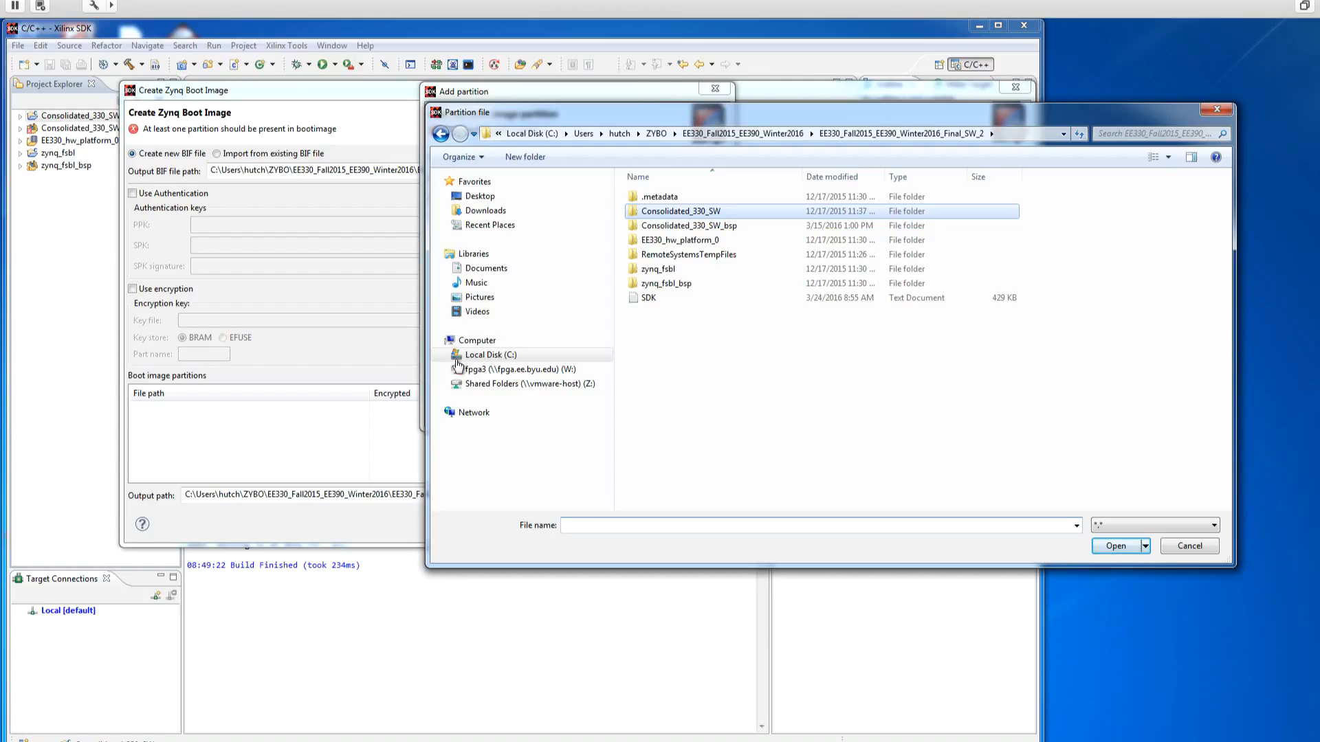
{"action": "double_click", "coordinate": [658, 269]}
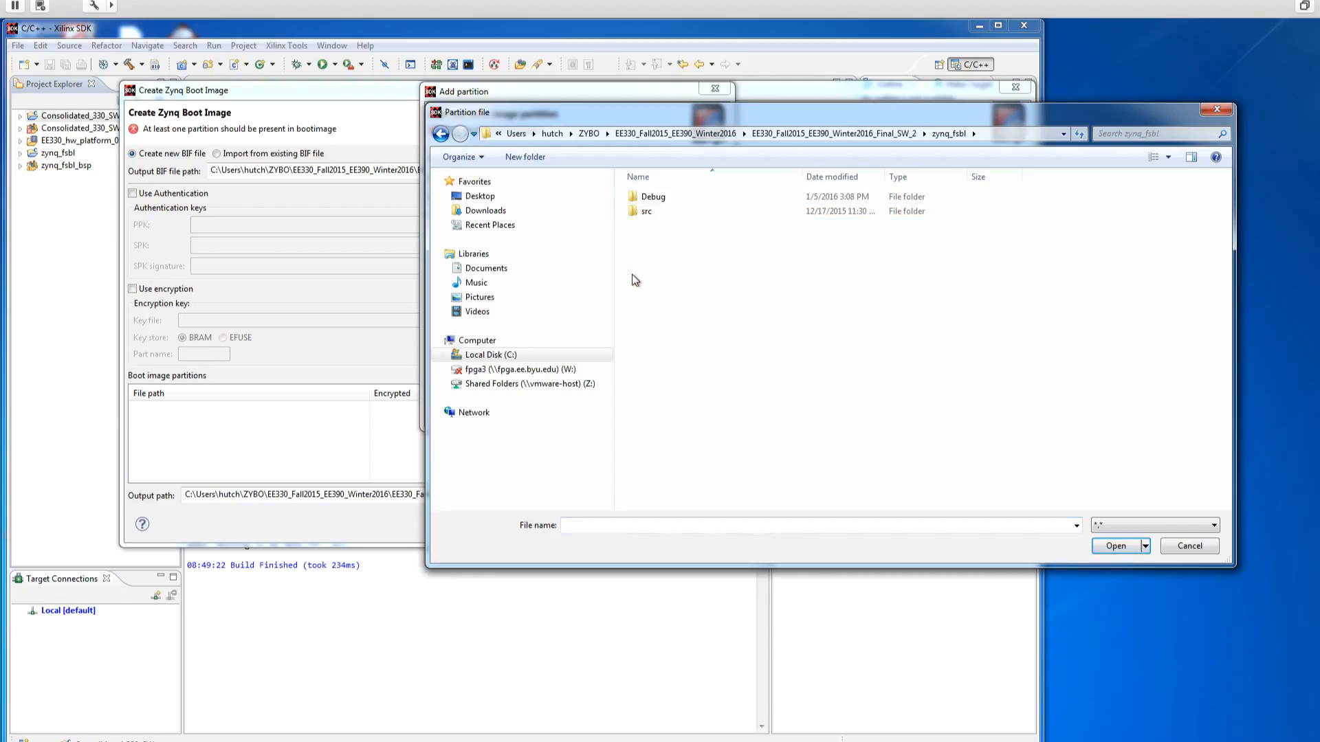
{"action": "double_click", "coordinate": [646, 197]}
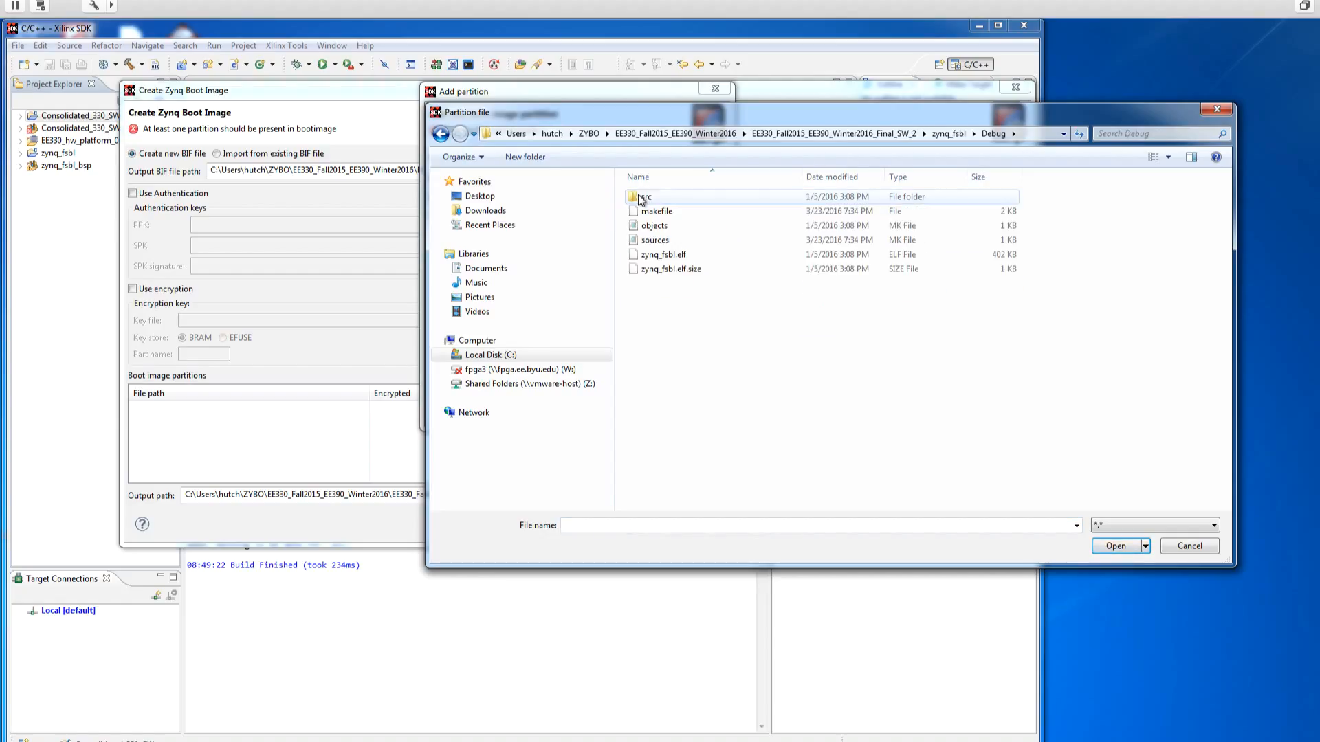
{"action": "left_click", "coordinate": [668, 260]}
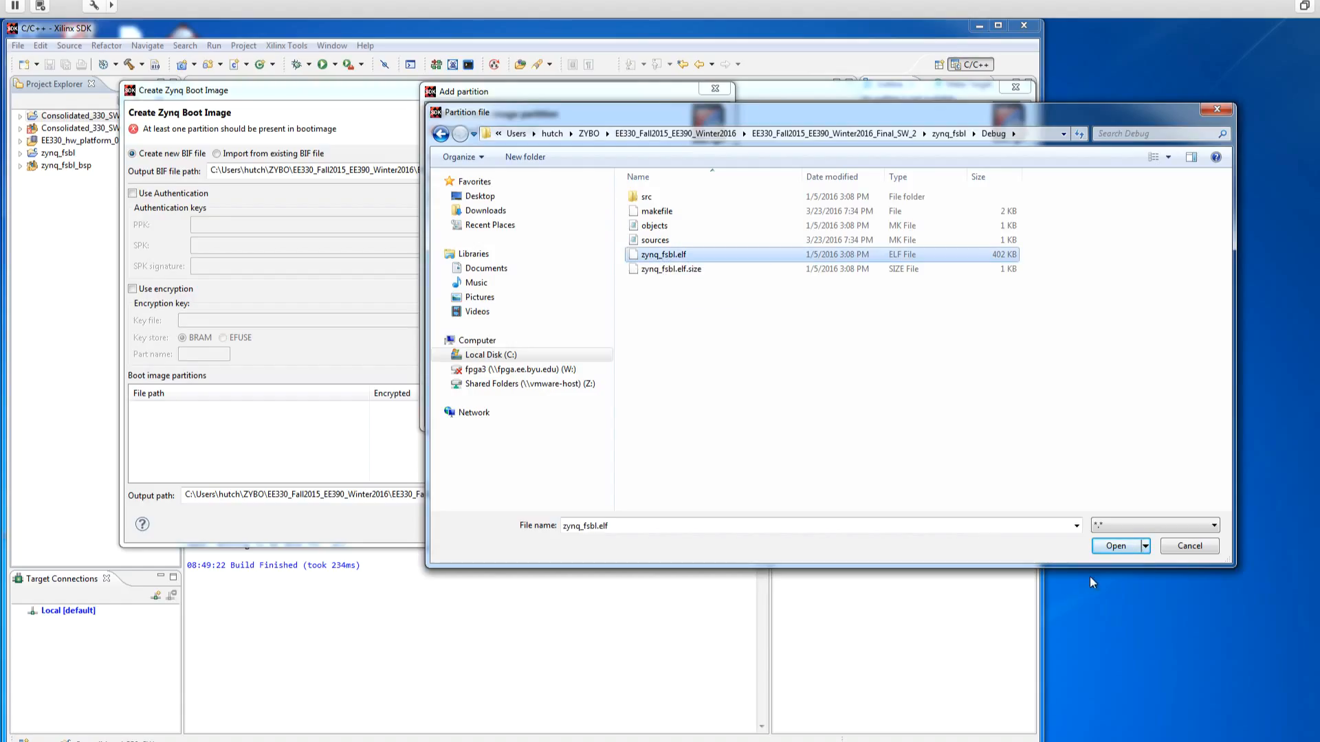
{"action": "left_click", "coordinate": [1114, 546]}
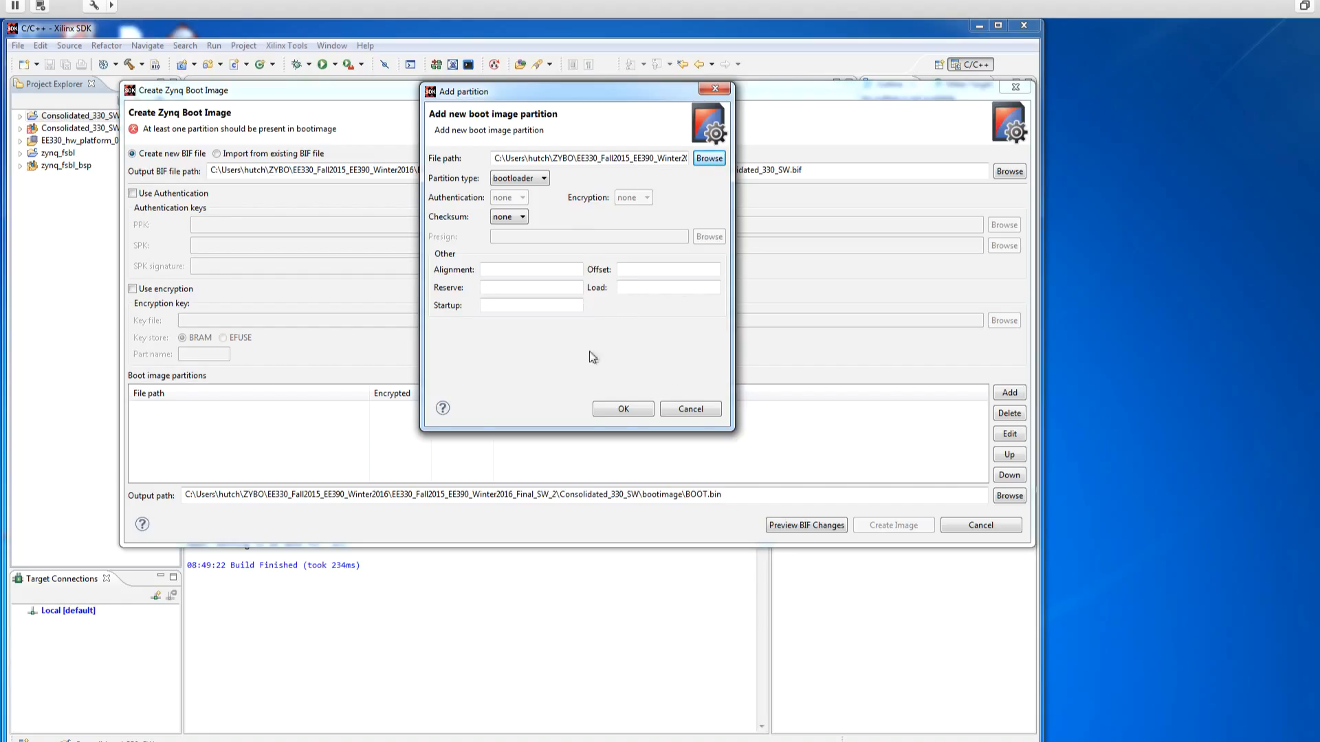
{"action": "left_click", "coordinate": [622, 410]}
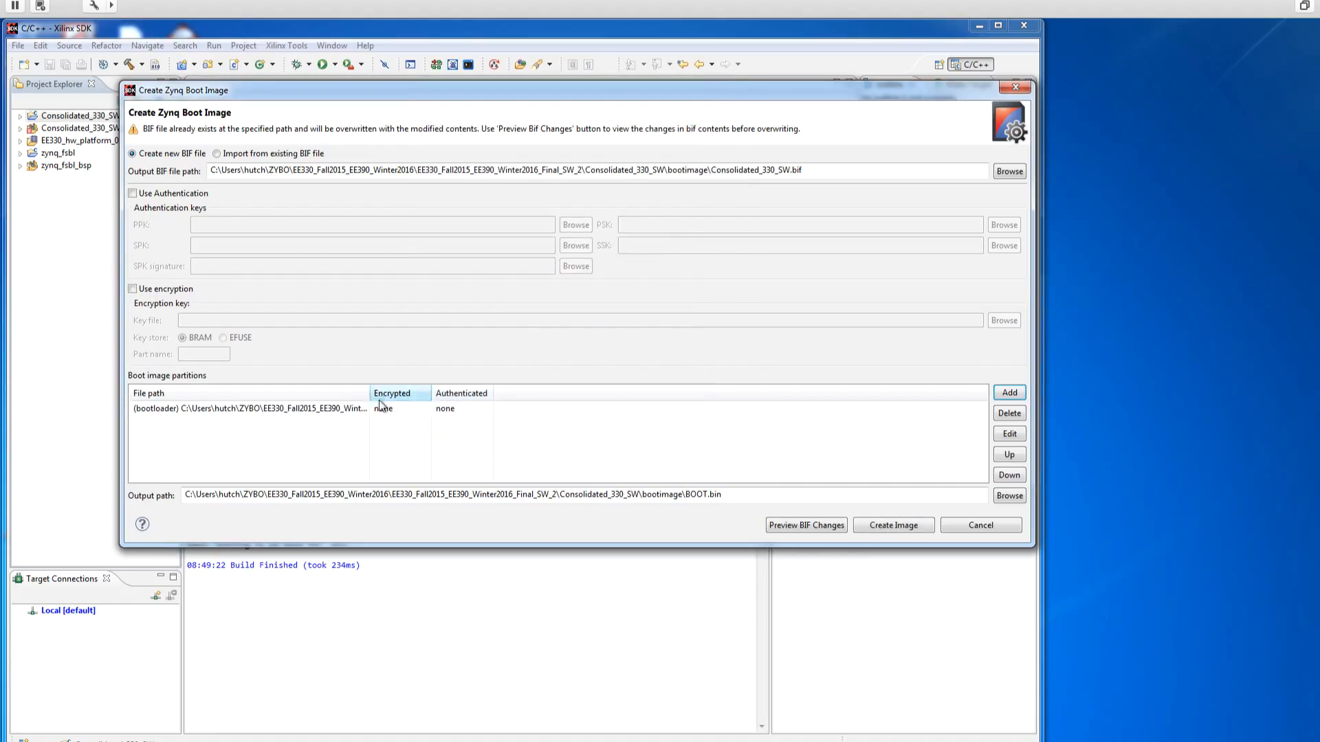
{"action": "left_click_drag", "start_coordinate": [370, 389], "coordinate": [682, 392]}
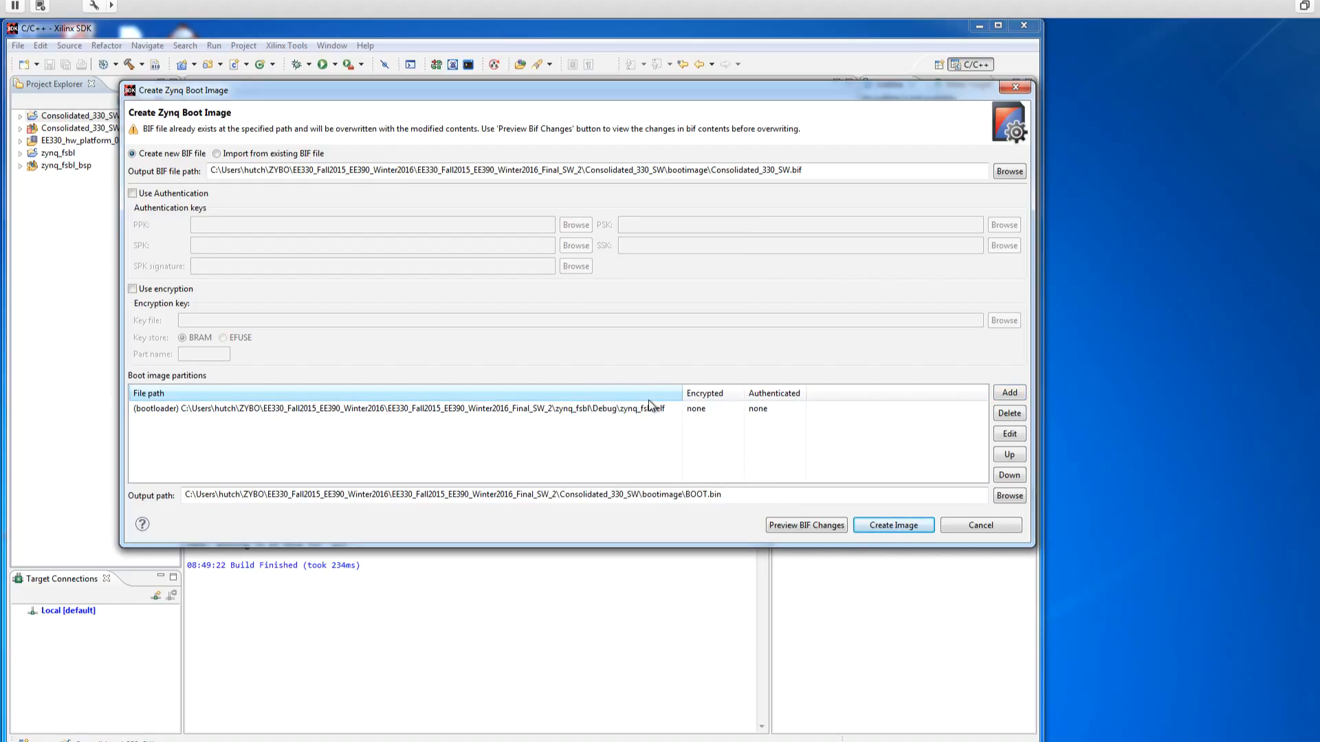
Step: Add system_wrapper.bit from the EE330_hw_platform_0 folder as a datafile partition
{"action": "left_click", "coordinate": [1016, 393]}
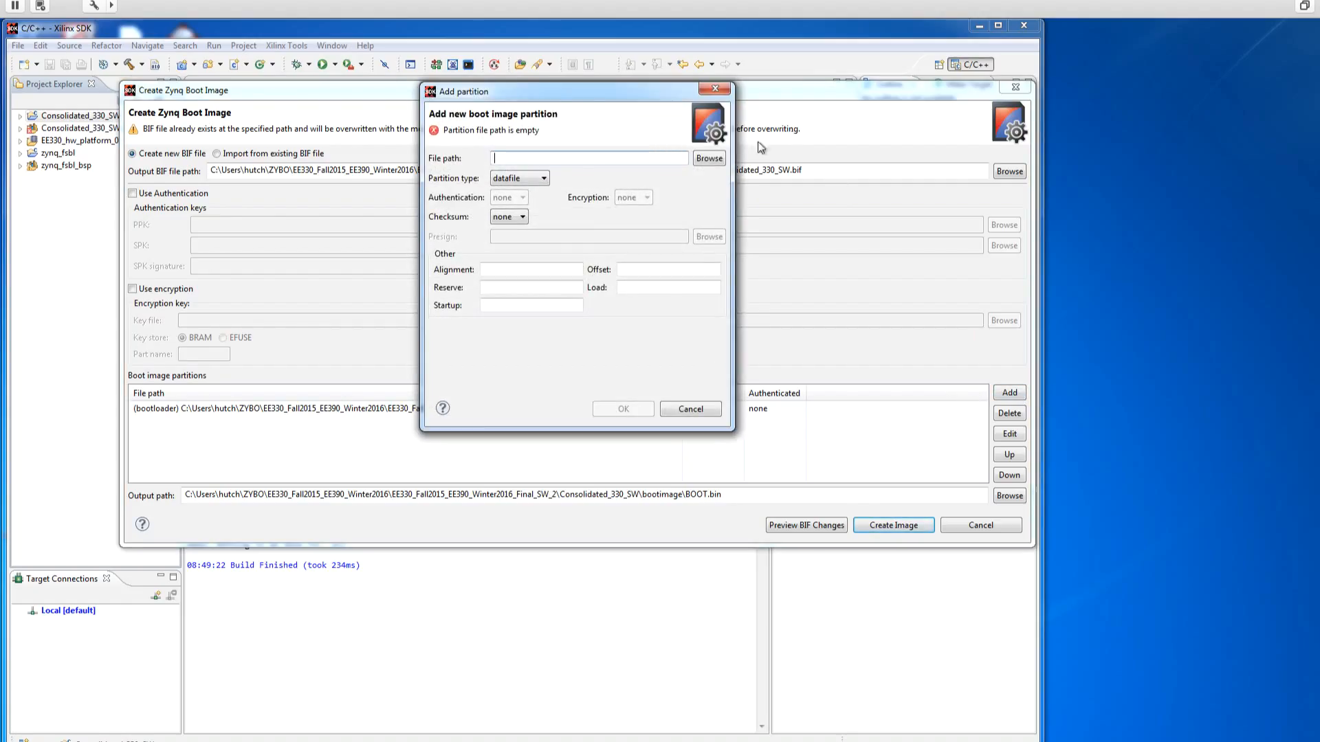
{"action": "left_click", "coordinate": [710, 159]}
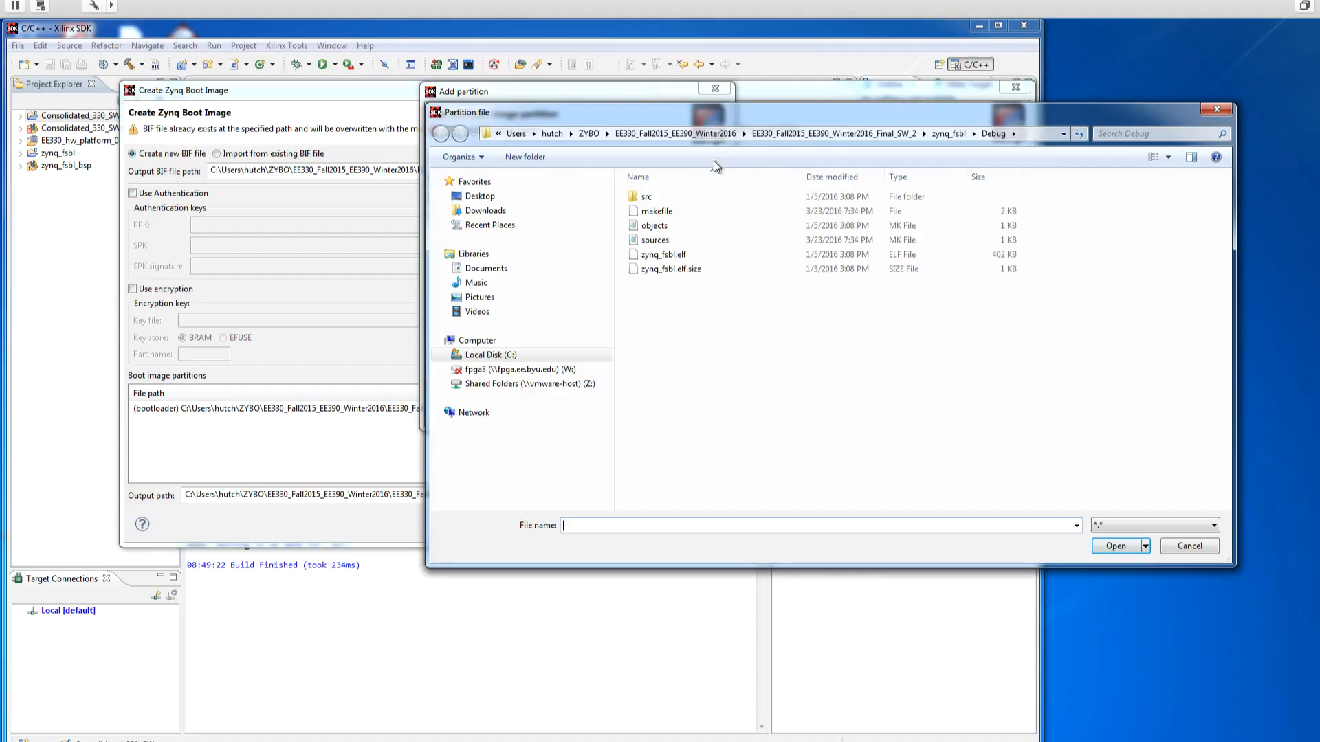
{"action": "left_click", "coordinate": [808, 138]}
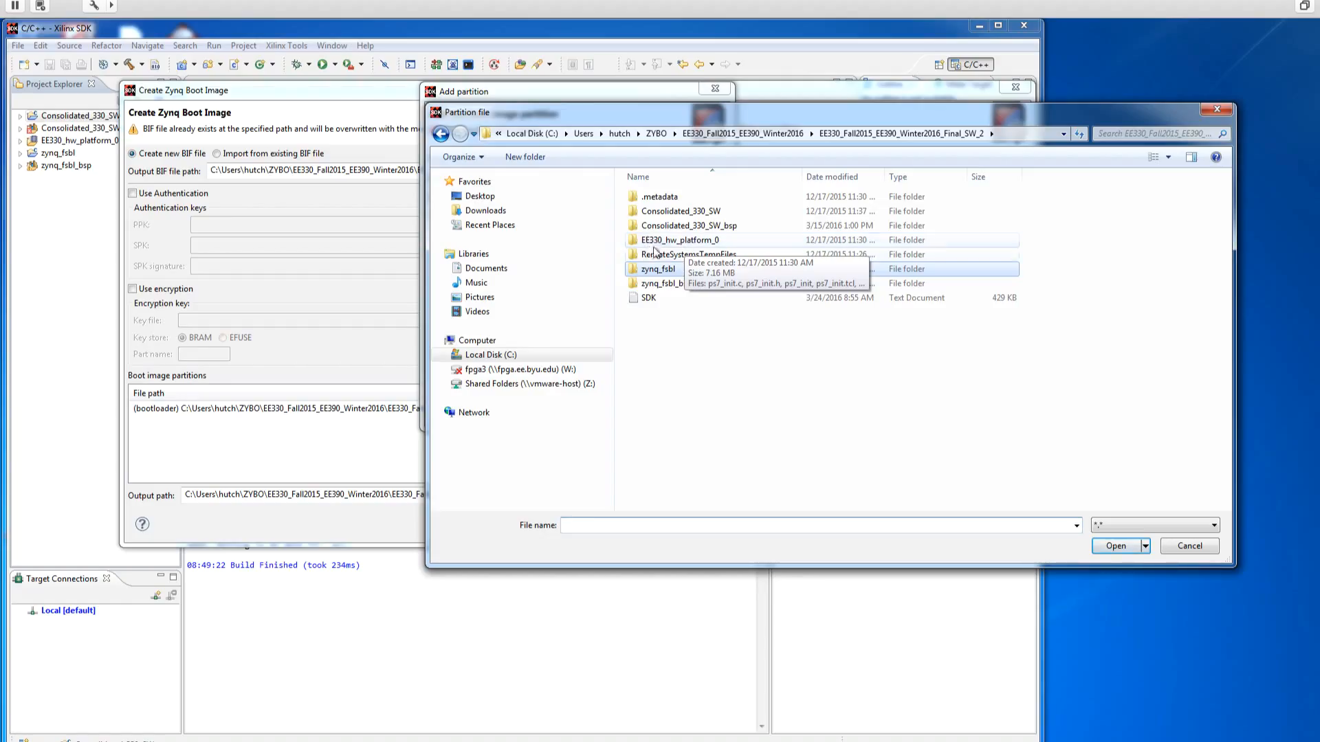
{"action": "double_click", "coordinate": [694, 242]}
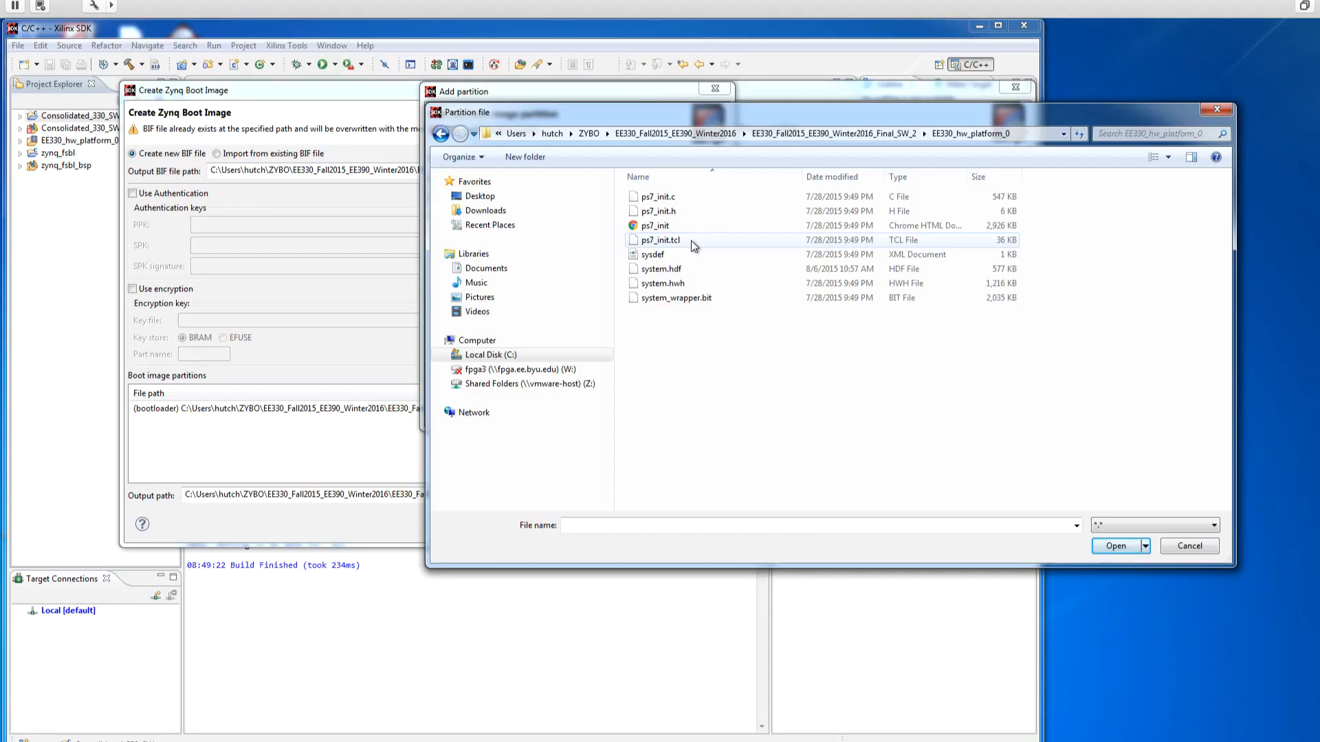
{"action": "left_click", "coordinate": [690, 304]}
{"action": "left_click", "coordinate": [1128, 547]}
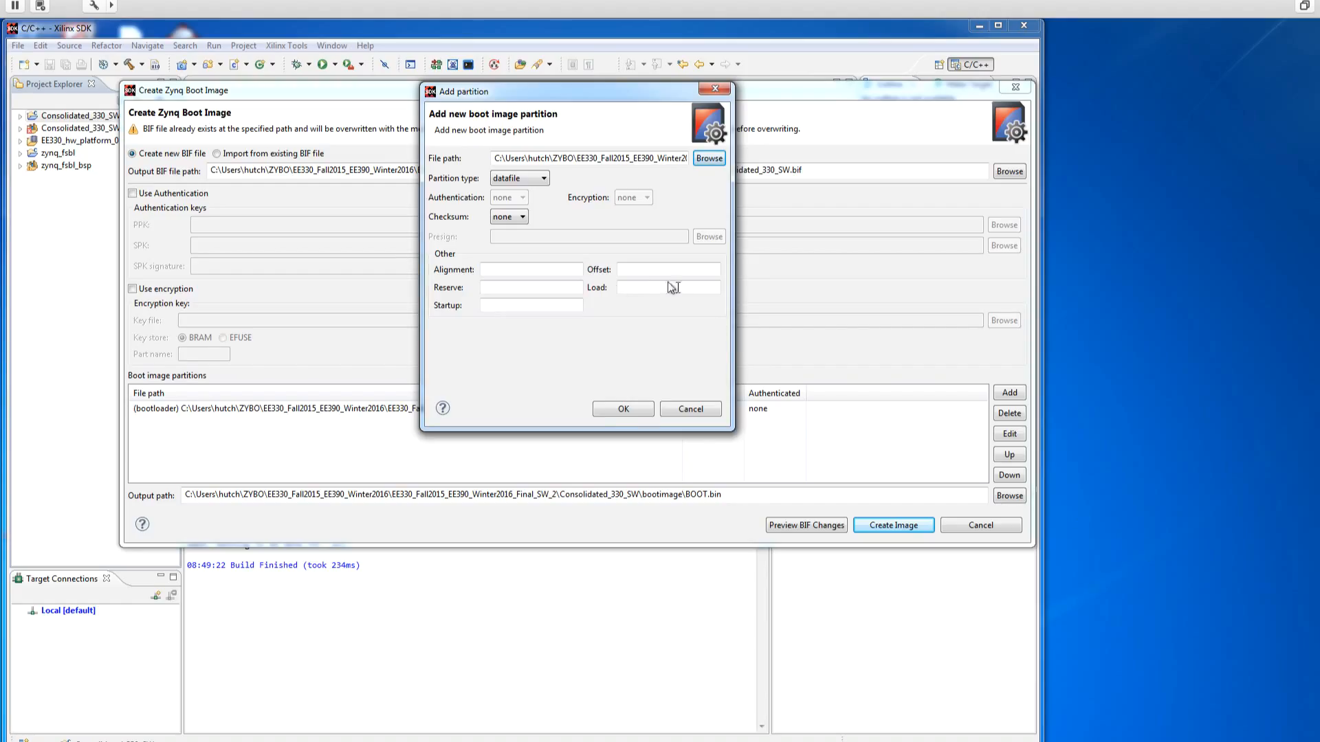
{"action": "left_click", "coordinate": [611, 409]}
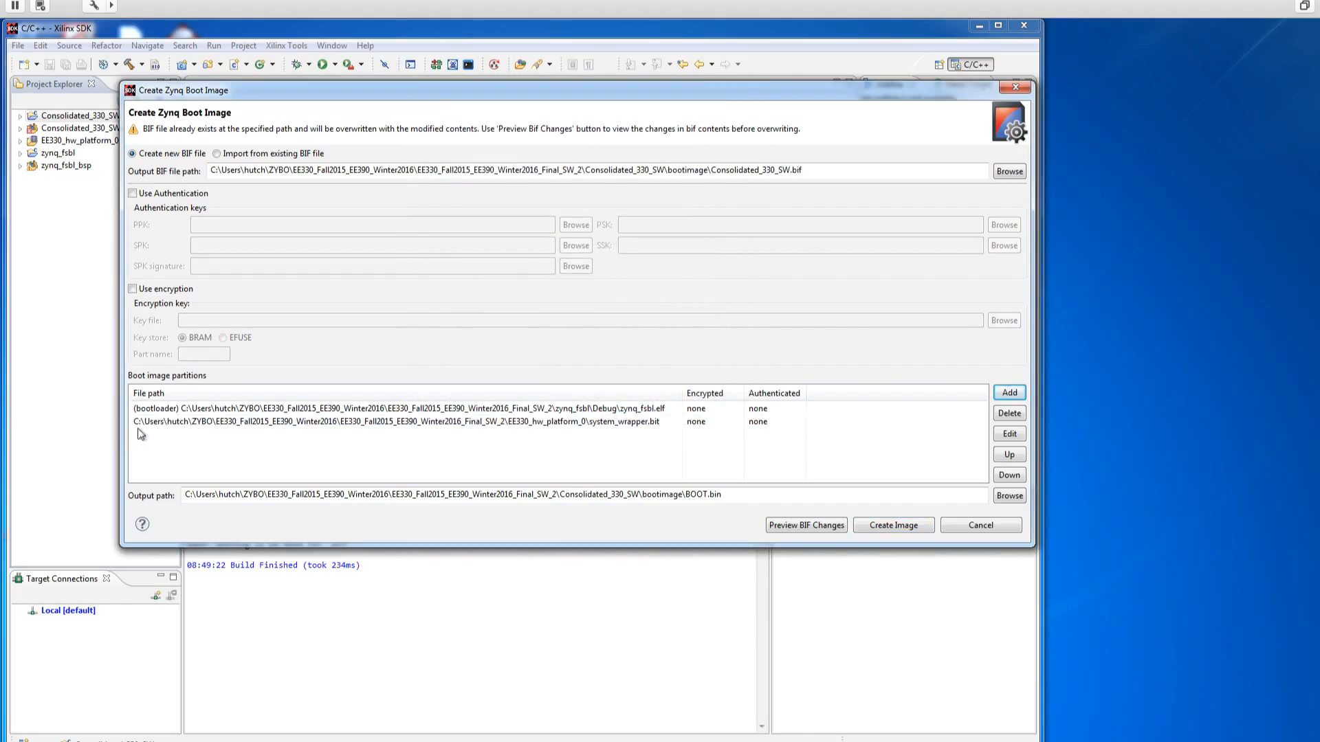
Step: Add Consolidated_330_SW.elf from the Consolidated_330_SW project's Debug folder as a datafile partition, with its full path shown in the list
{"action": "left_click", "coordinate": [1009, 392]}
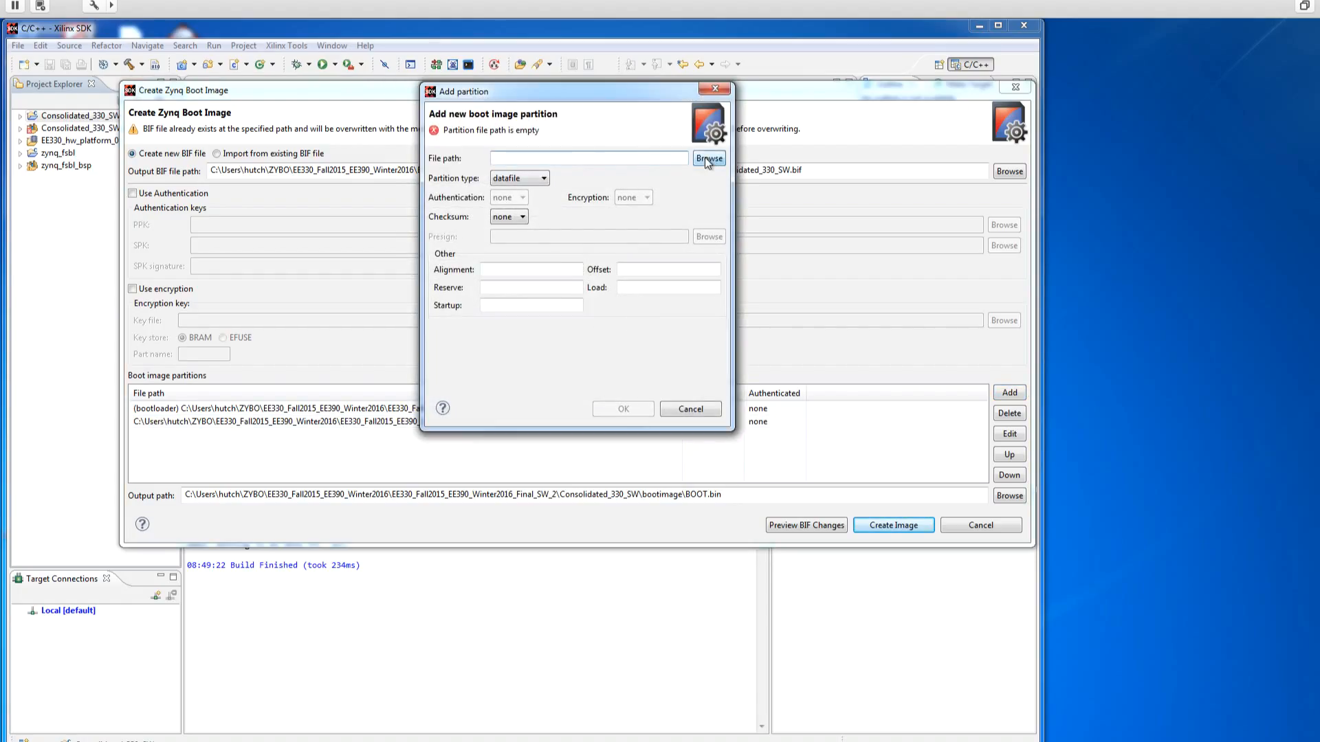
{"action": "left_click", "coordinate": [708, 159]}
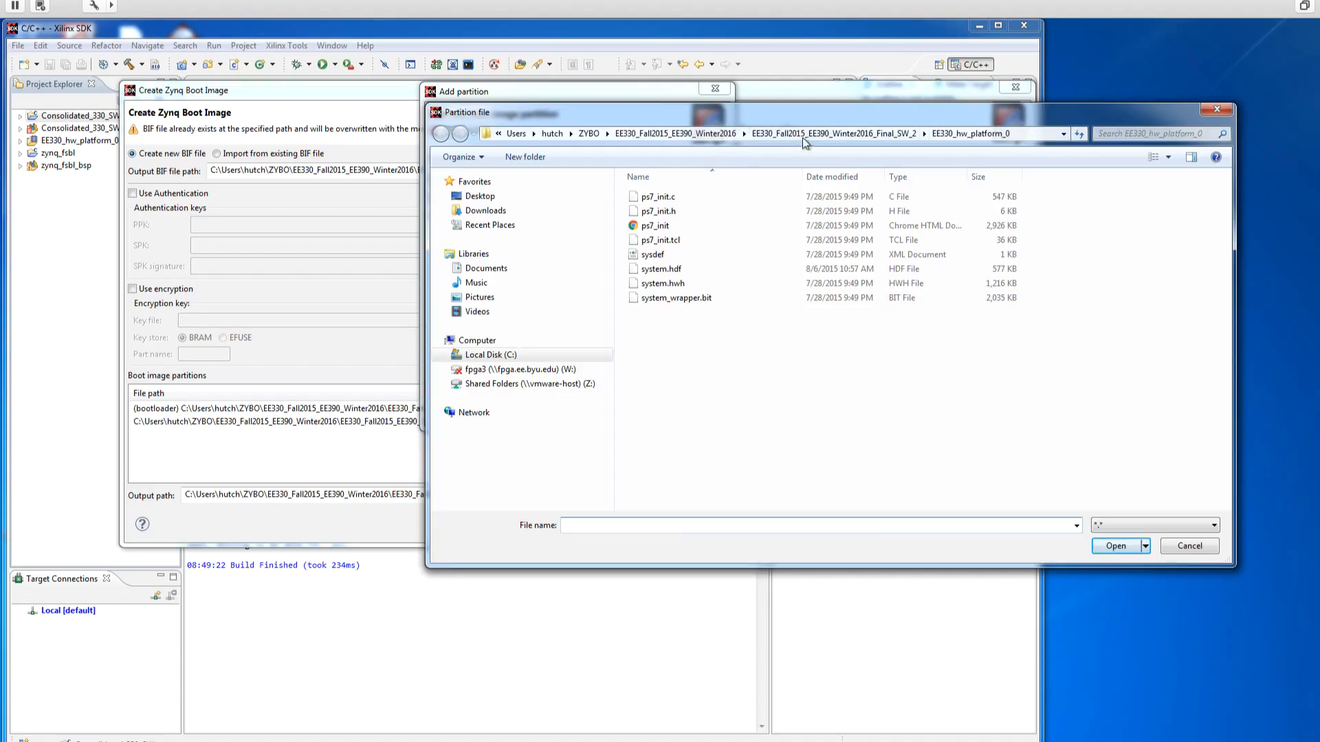
{"action": "left_click", "coordinate": [831, 133]}
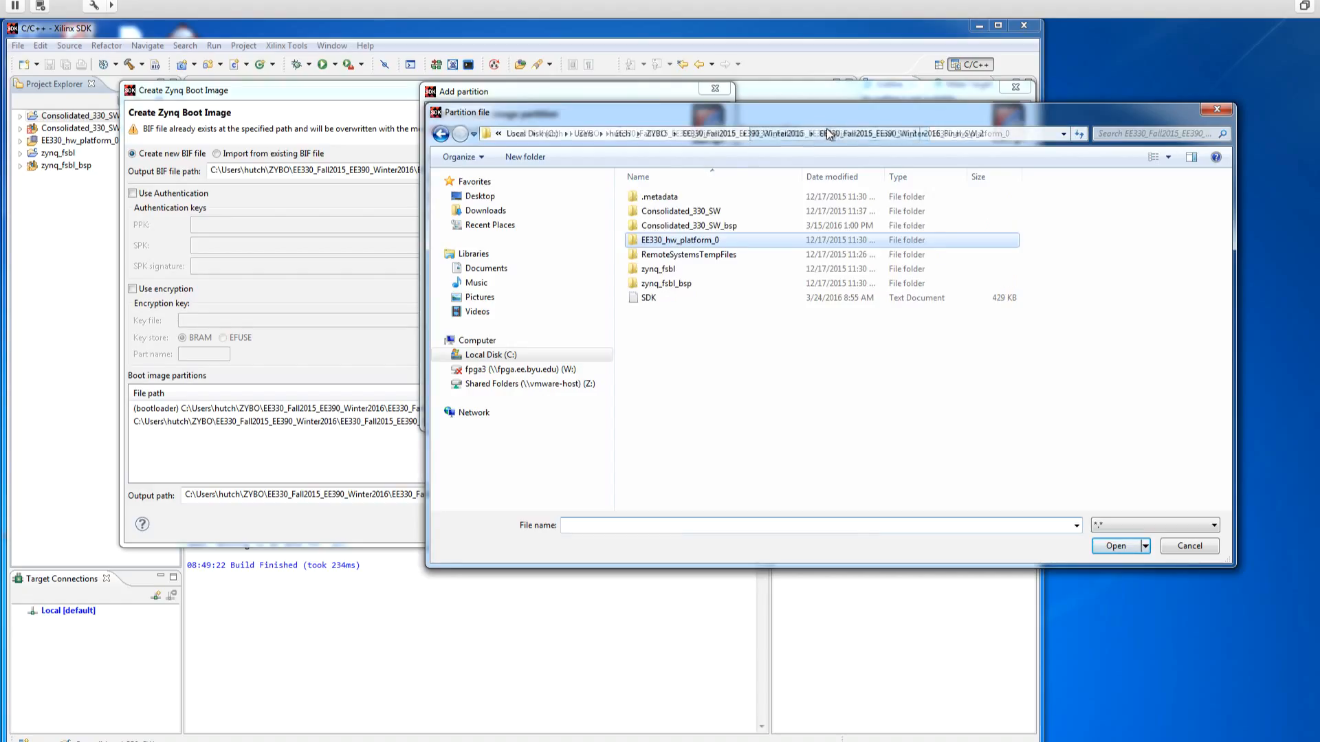
{"action": "double_click", "coordinate": [679, 213]}
{"action": "double_click", "coordinate": [671, 225]}
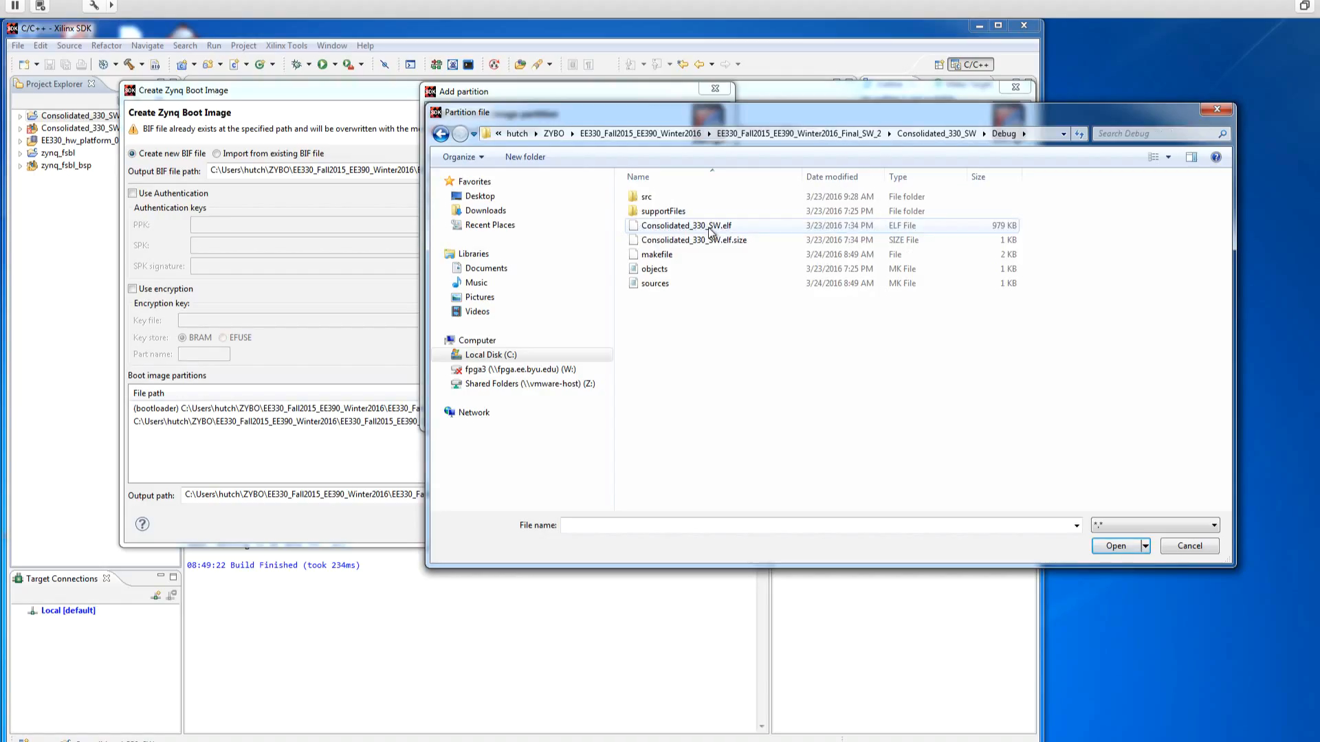
{"action": "left_click", "coordinate": [709, 229]}
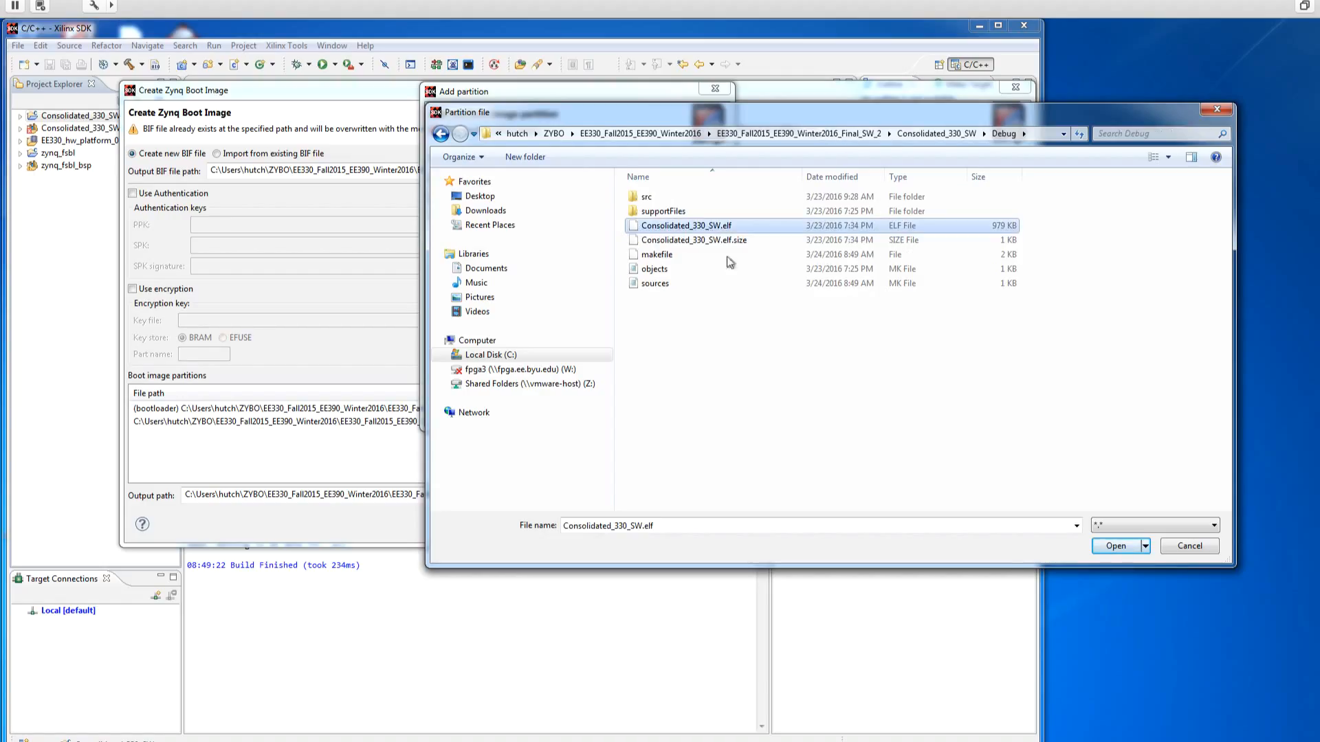
{"action": "left_click", "coordinate": [1108, 546]}
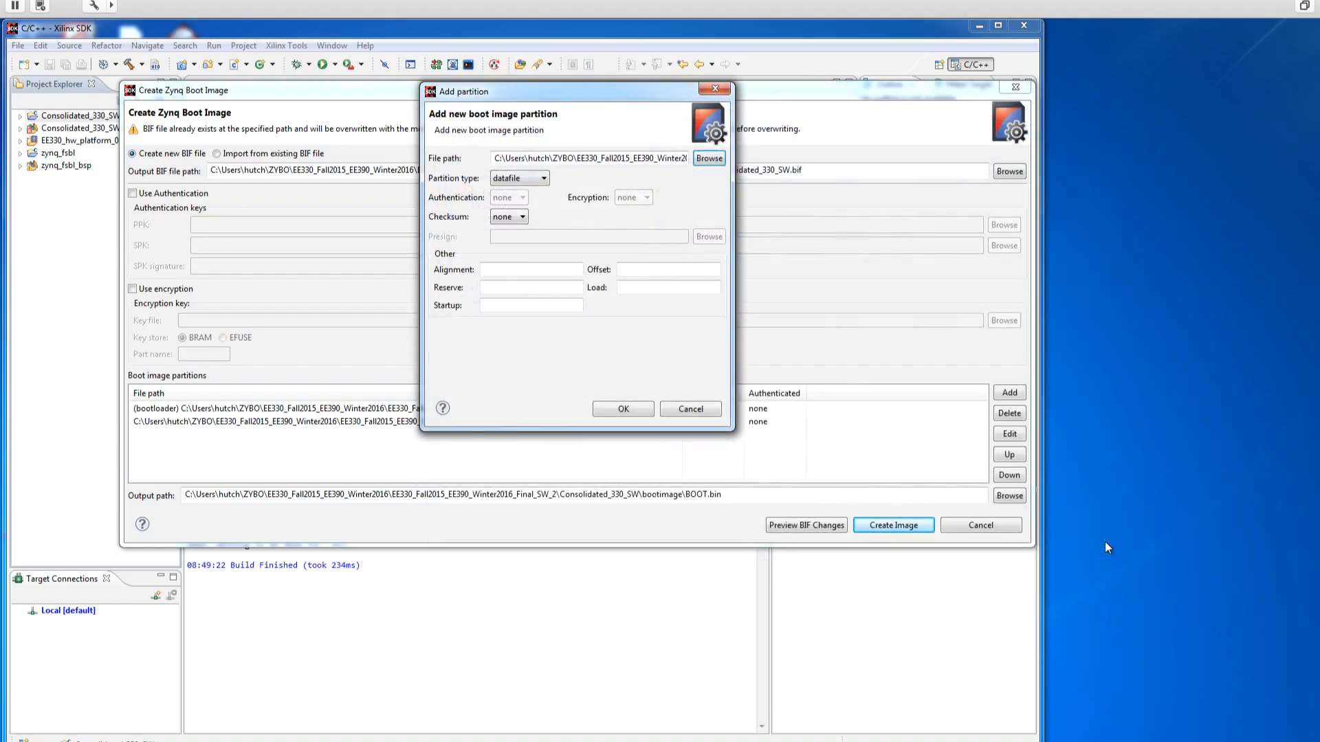
{"action": "left_click", "coordinate": [623, 410]}
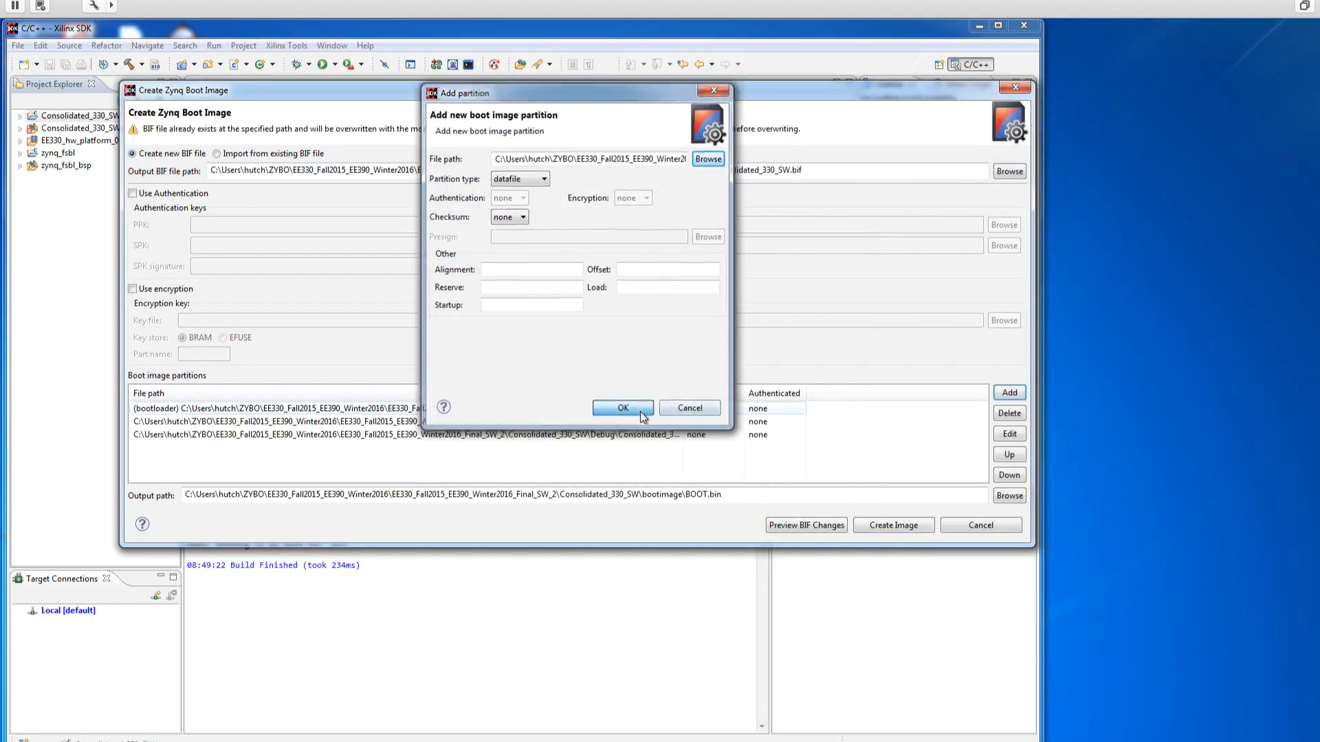
{"action": "left_click_drag", "start_coordinate": [682, 393], "coordinate": [733, 394]}
Step: Create the boot image BOOT.bin, overriding the existing output and BIF files
{"action": "left_click", "coordinate": [234, 439]}
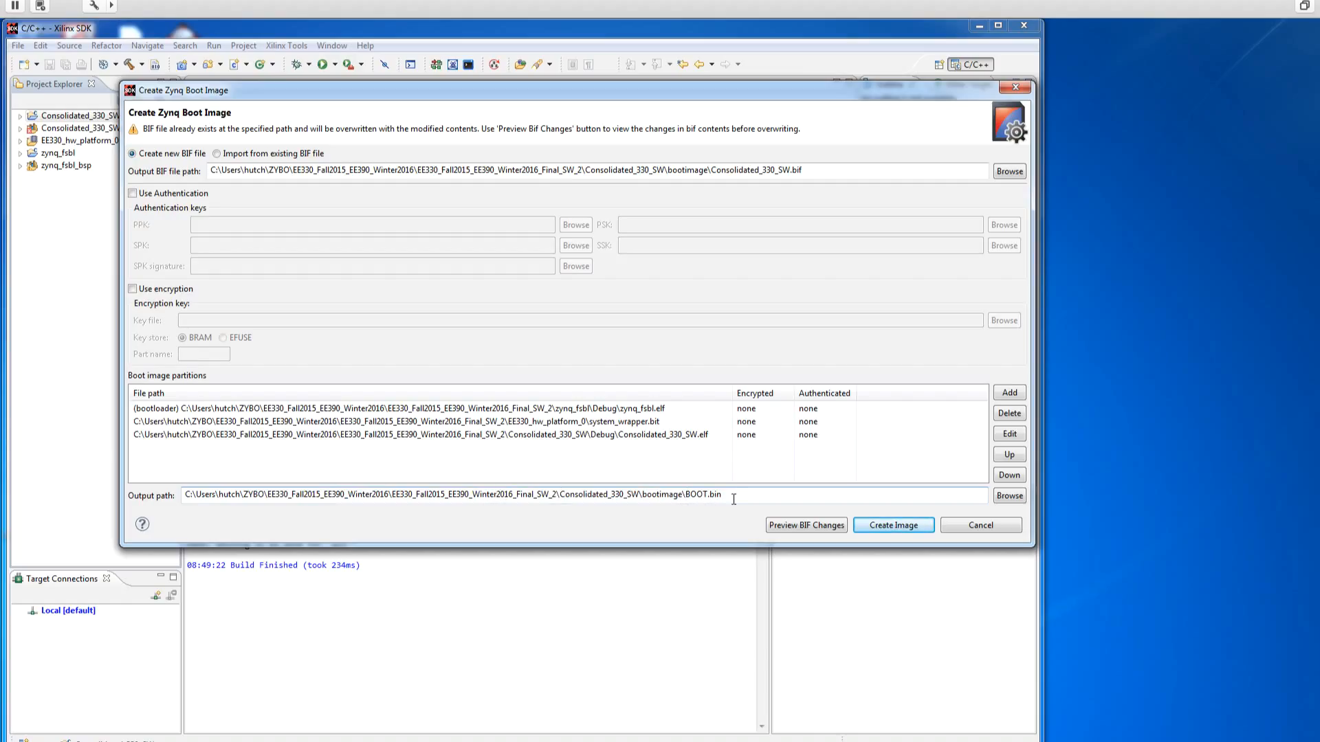
{"action": "left_click", "coordinate": [887, 526]}
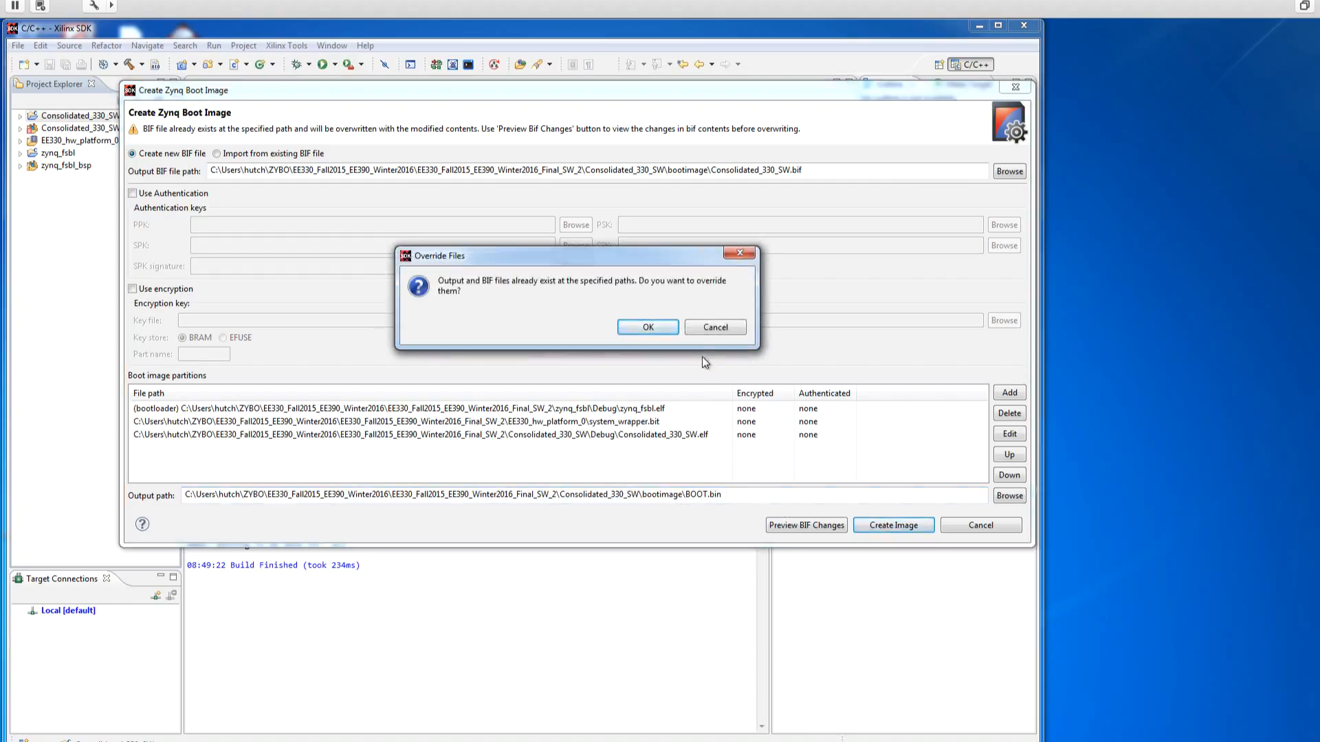
{"action": "left_click", "coordinate": [648, 328]}
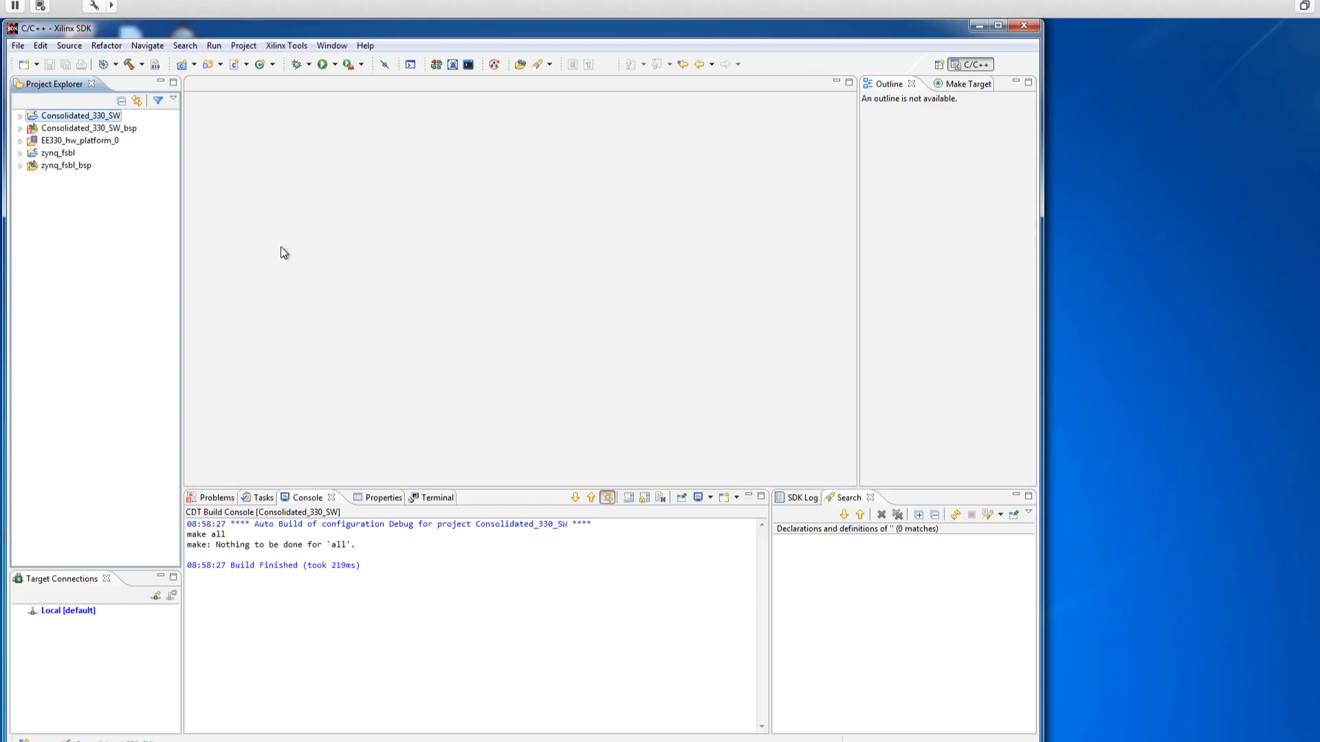
Step: Expand the bootimage folder of the Consolidated_330_SW project and select BOOT.bin
{"action": "left_click", "coordinate": [20, 117]}
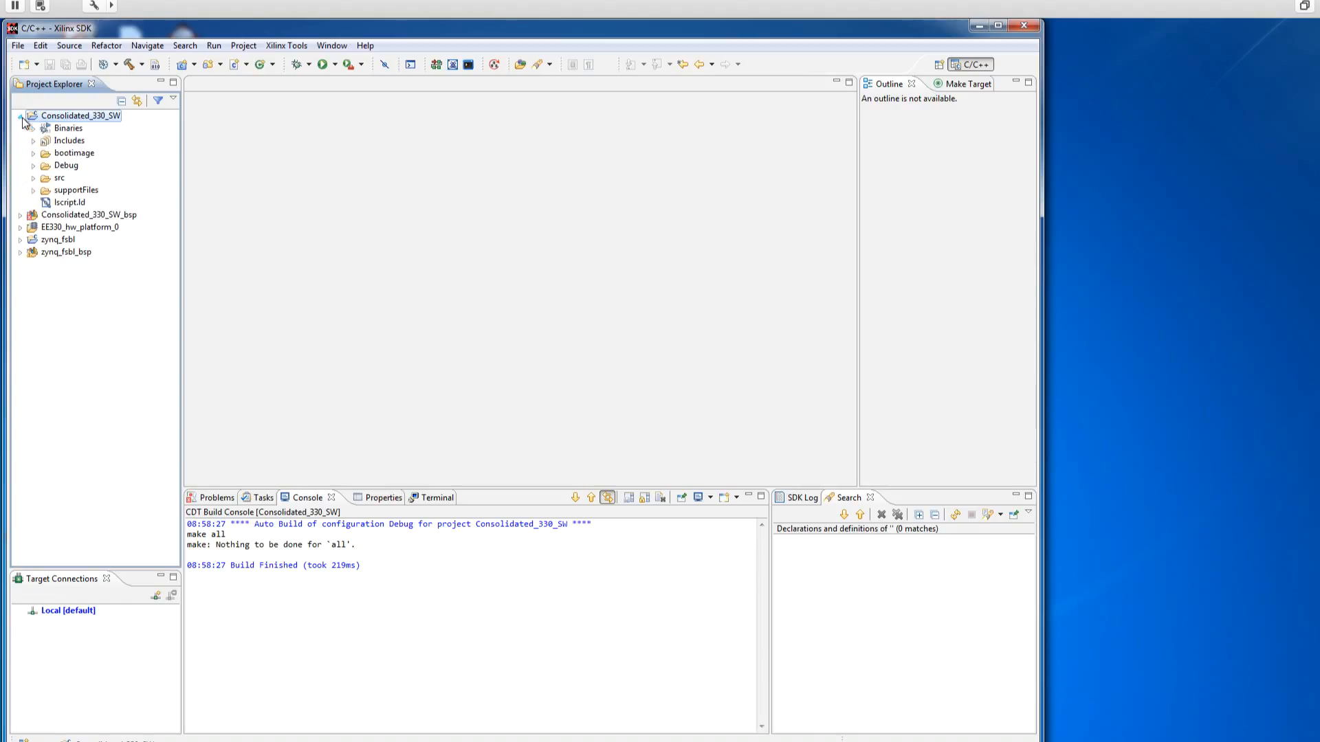
{"action": "left_click", "coordinate": [34, 153]}
{"action": "left_click", "coordinate": [75, 165]}
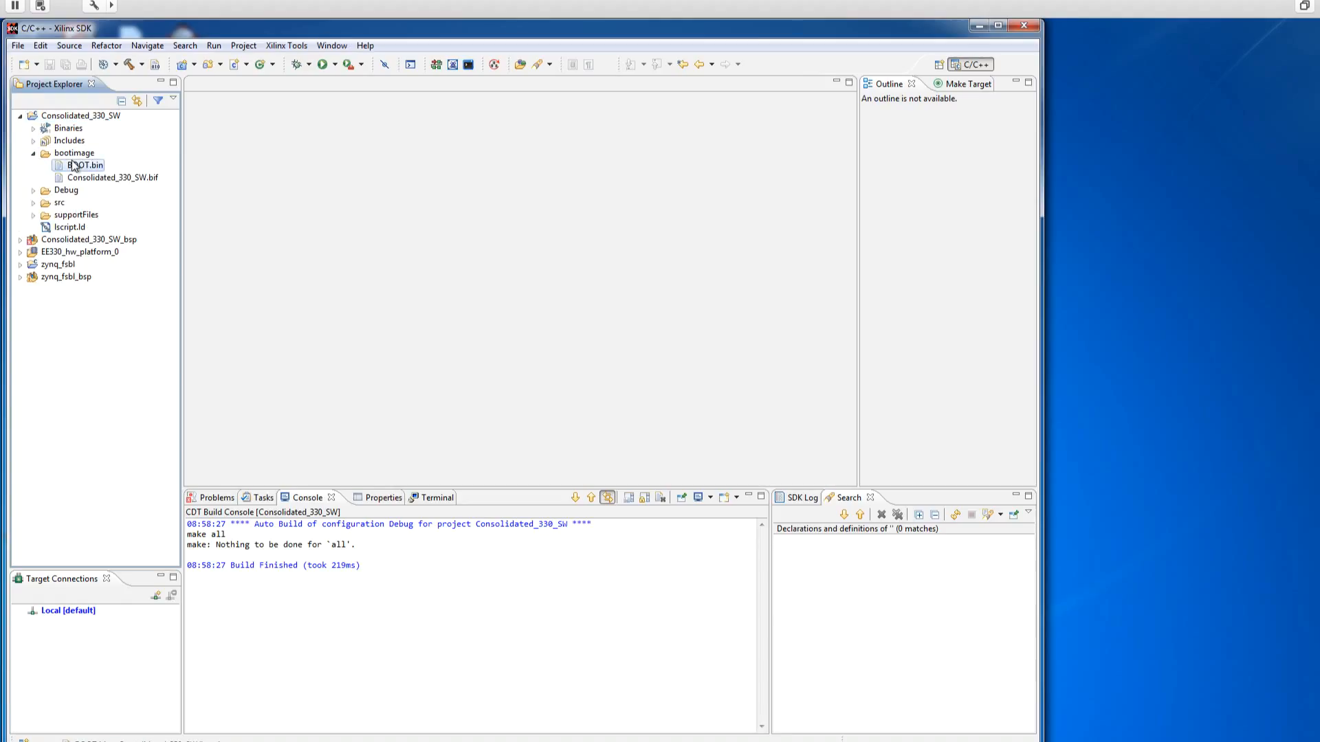